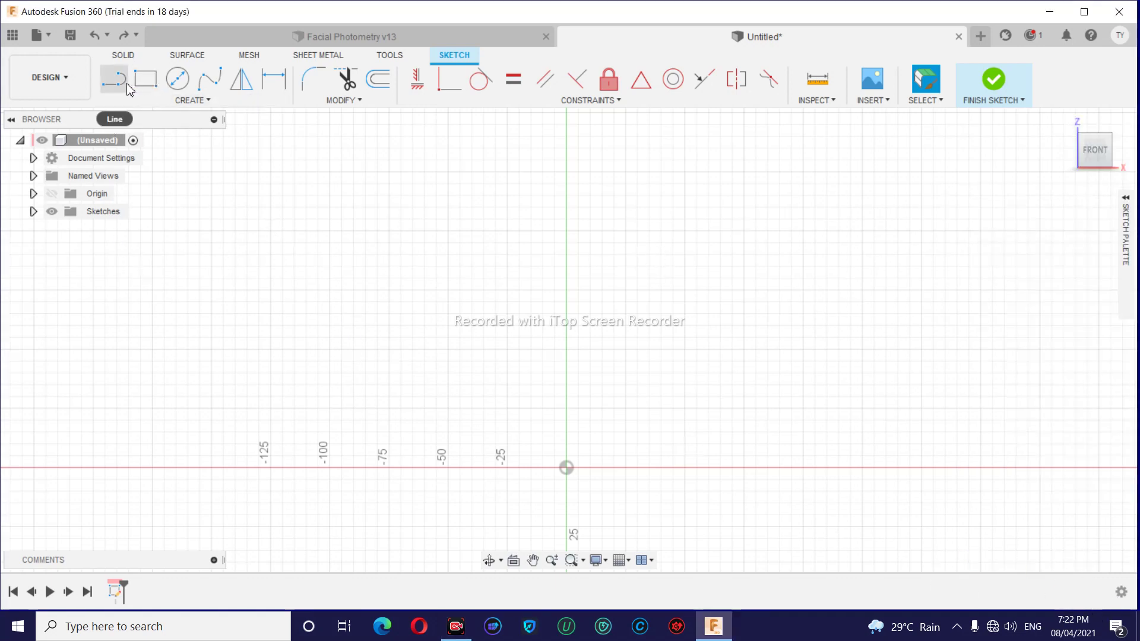
Draw a 3 mm diameter circle on the vertical axis.
click(177, 78)
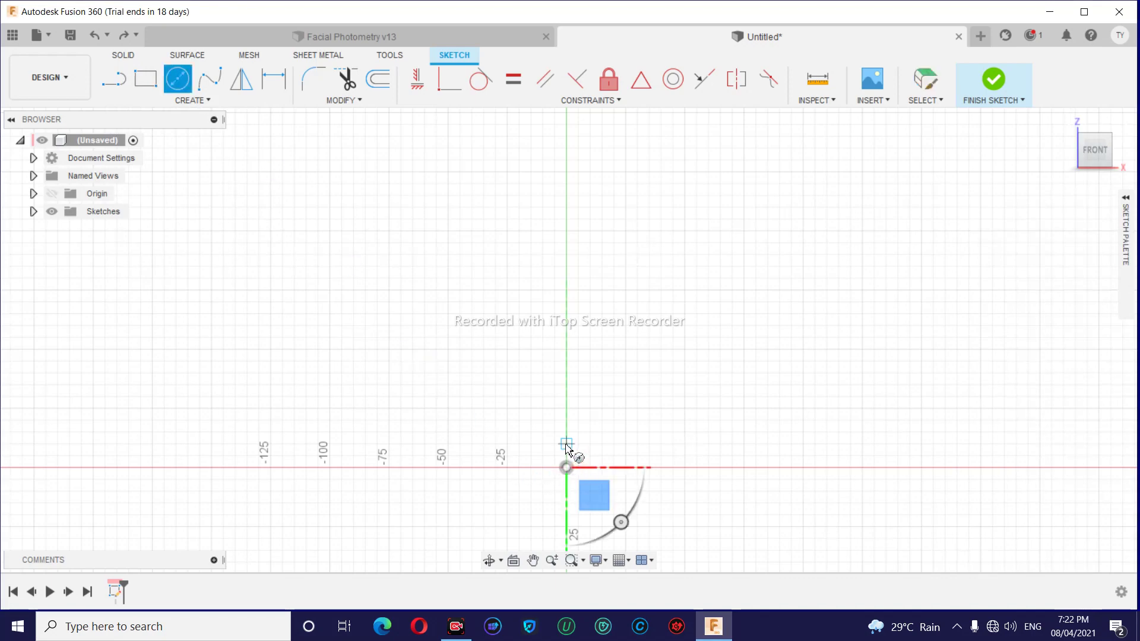
click(565, 447)
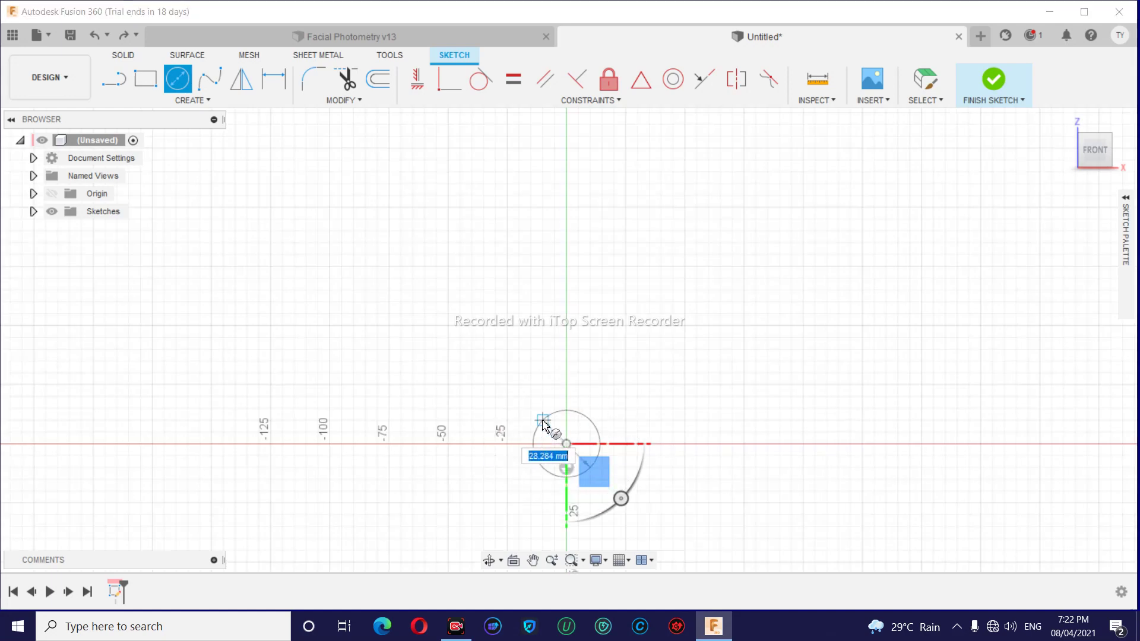
text(3)
key(Return)
key(Escape)
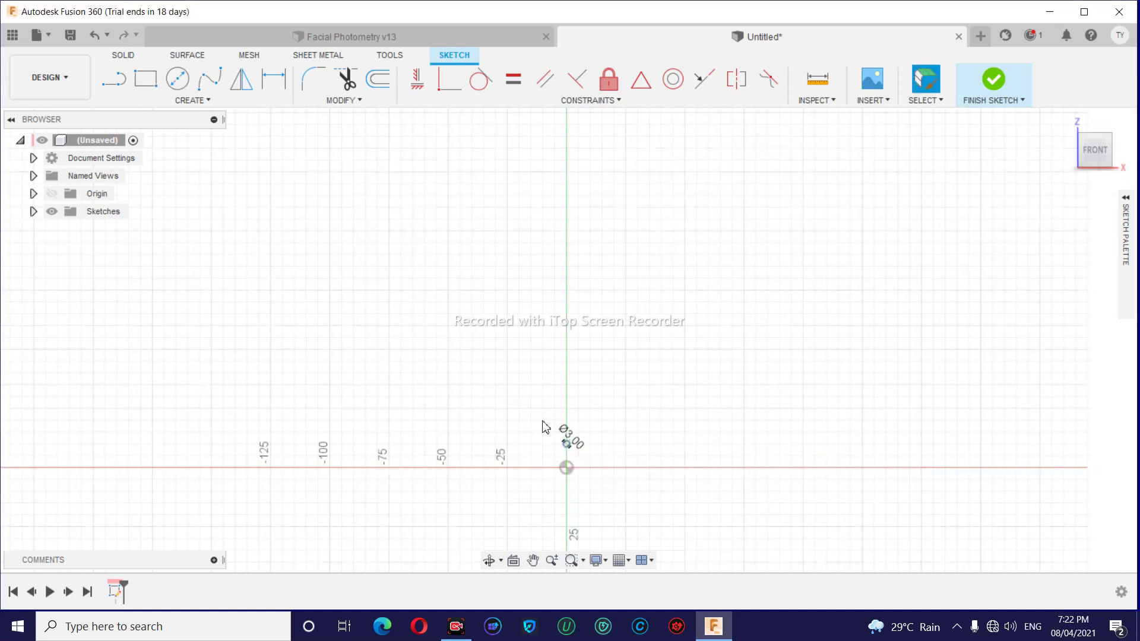
scroll(609, 478, up, 3)
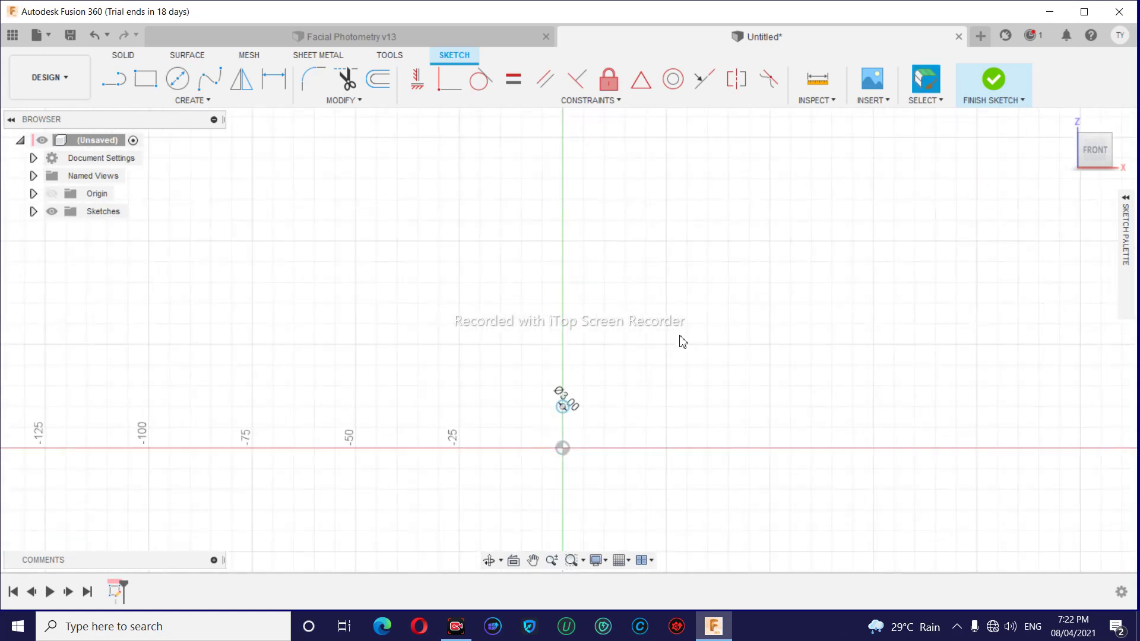
scroll(611, 424, up, 3)
Dimension the circle's centre 1.50 mm (half the diameter) above the origin.
key(d)
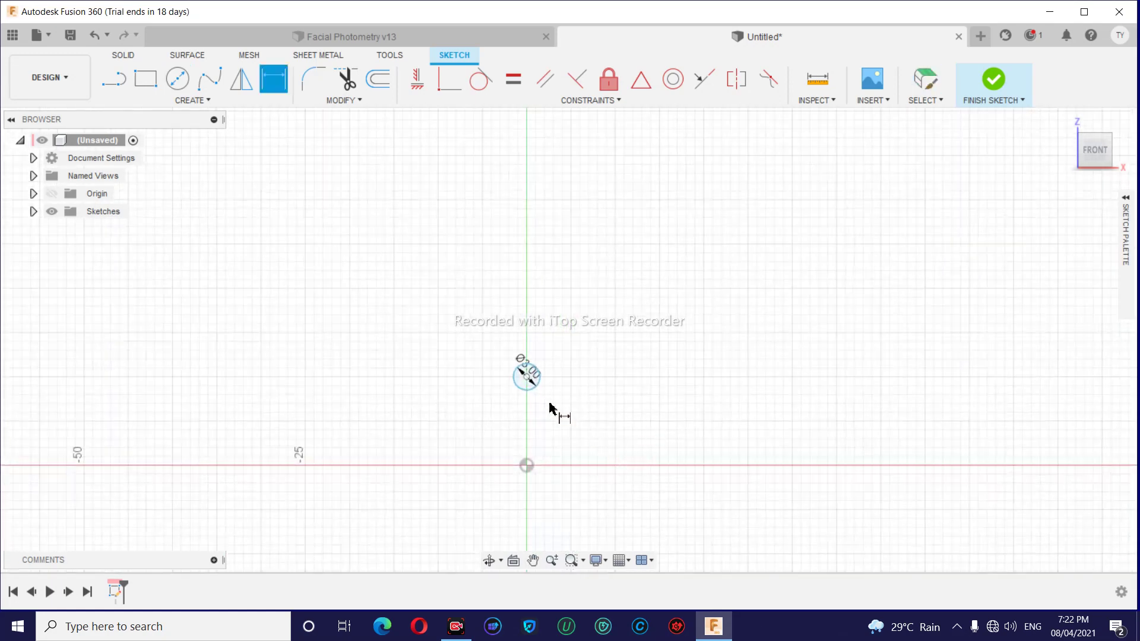
click(538, 385)
click(527, 466)
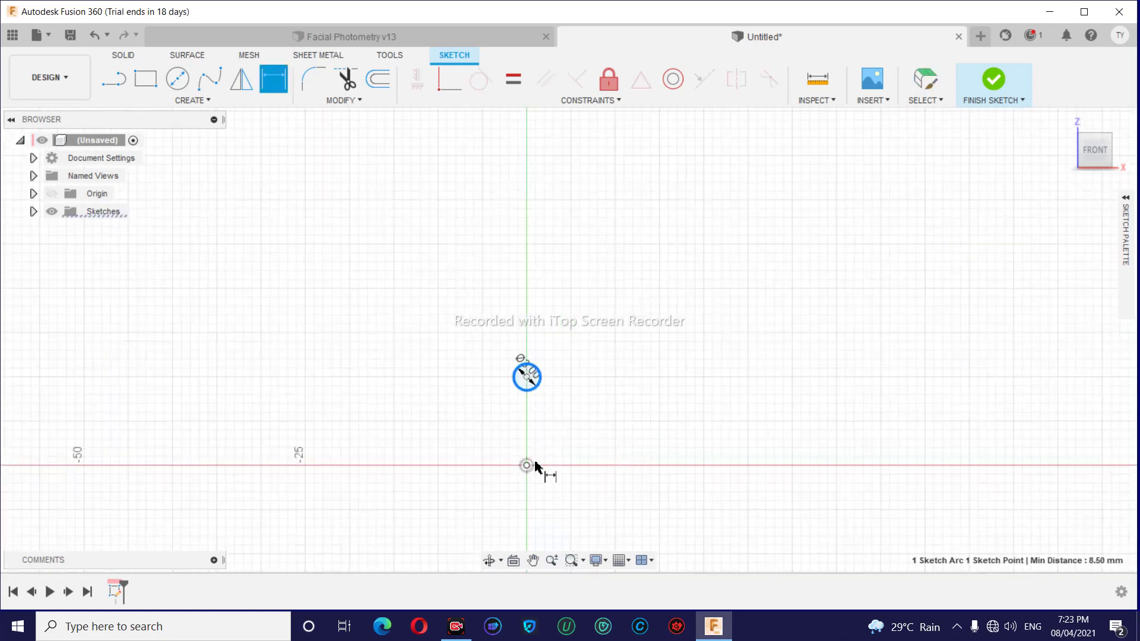
click(601, 434)
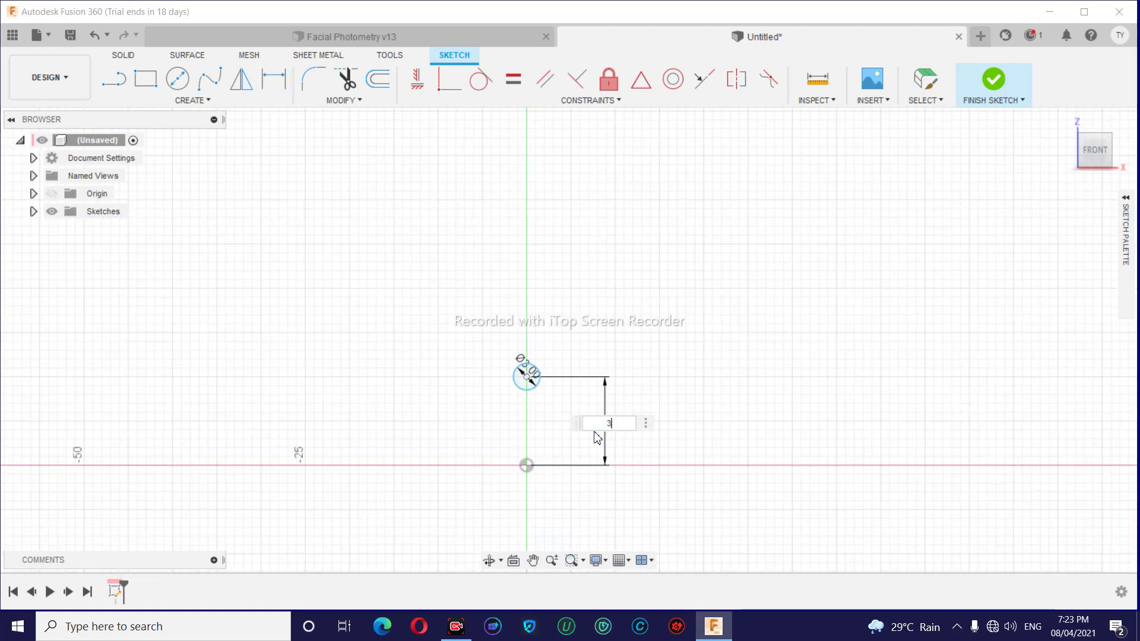
key(Return)
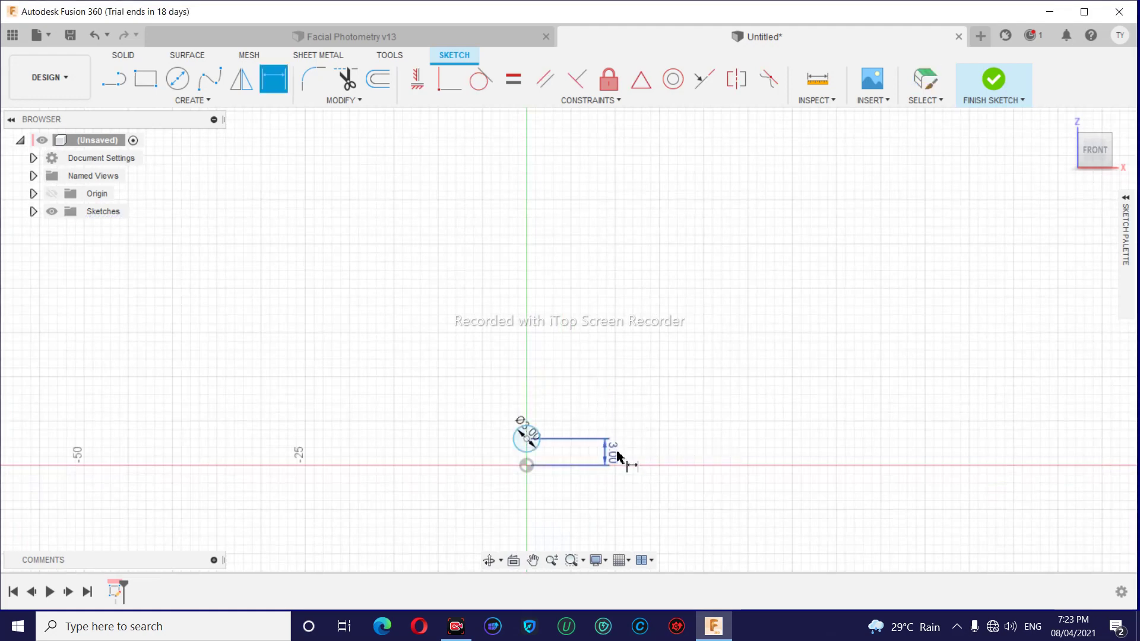
double_click(613, 454)
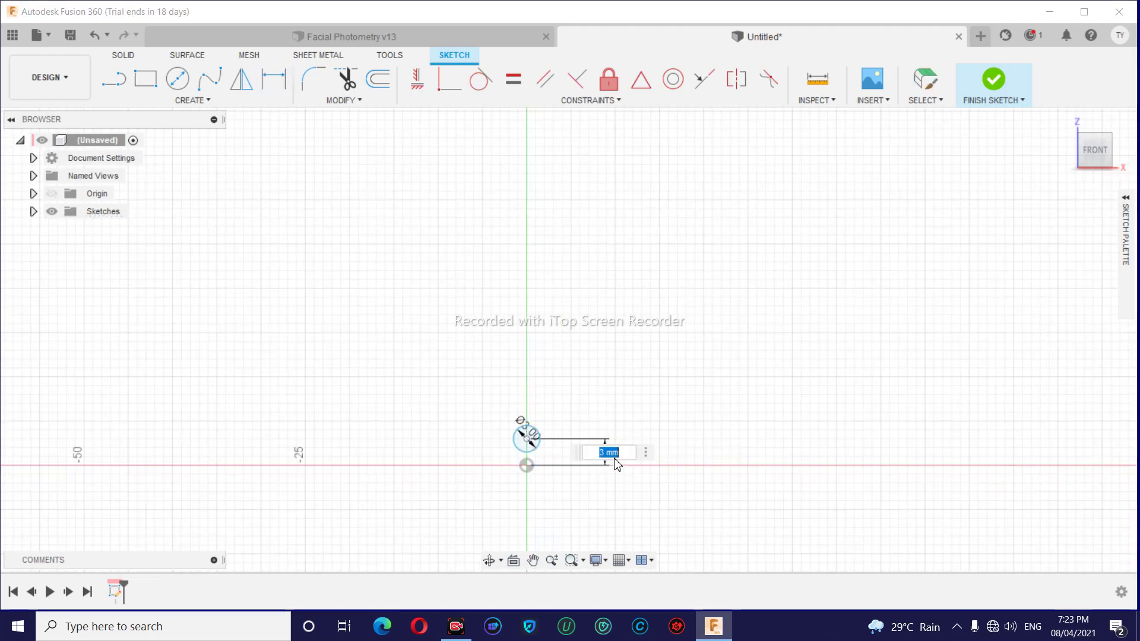
key(Return)
Place the Ø3.00 diameter dimension at lower left and move the 1.50 label left.
scroll(575, 428, up, 3)
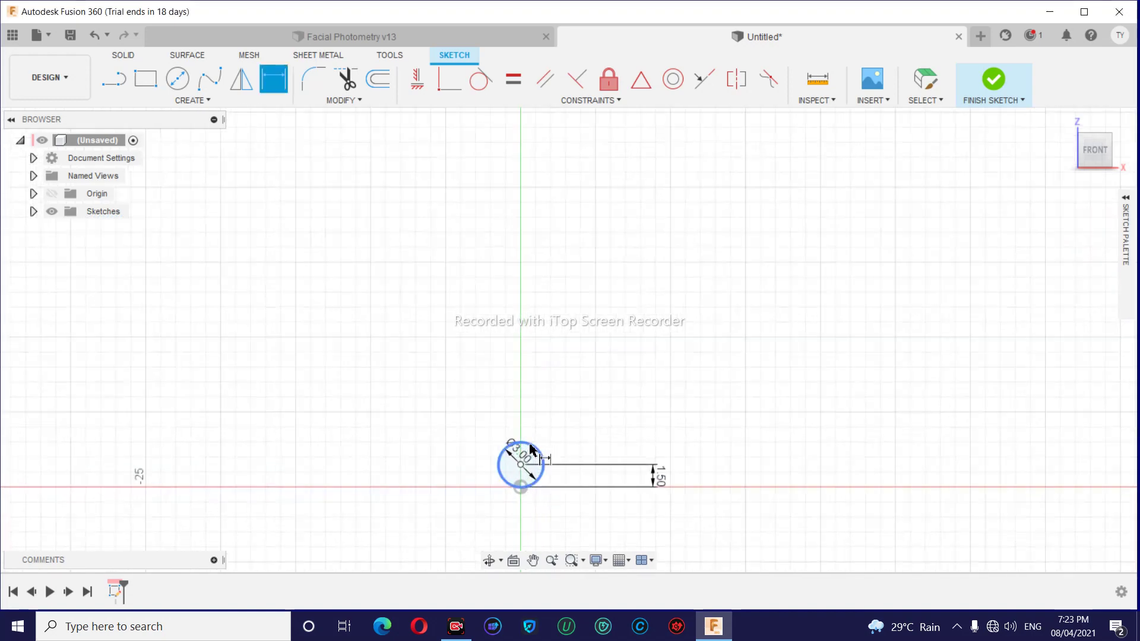
scroll(619, 434, up, 2)
middle_drag(633, 437, 686, 363)
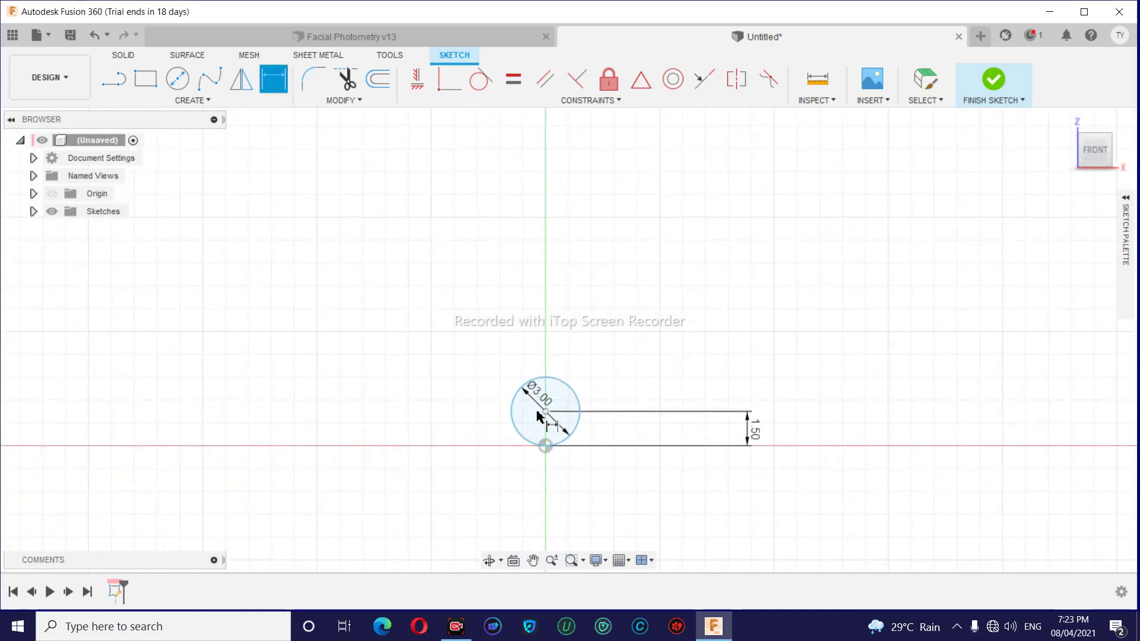
click(488, 491)
key(Return)
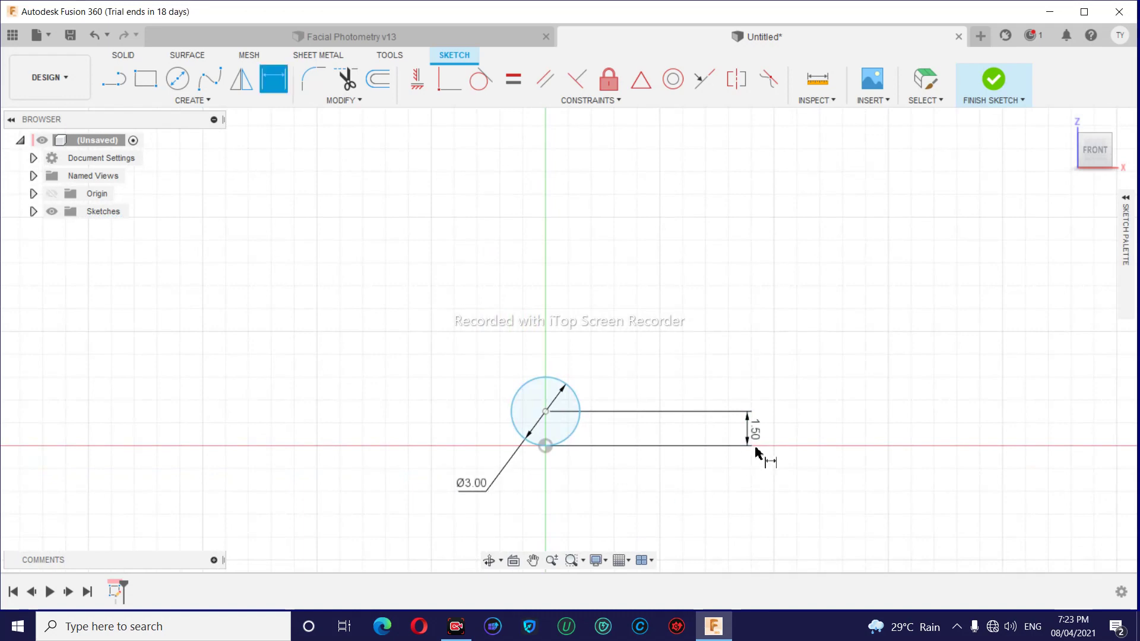
drag(756, 438, 445, 429)
key(Escape)
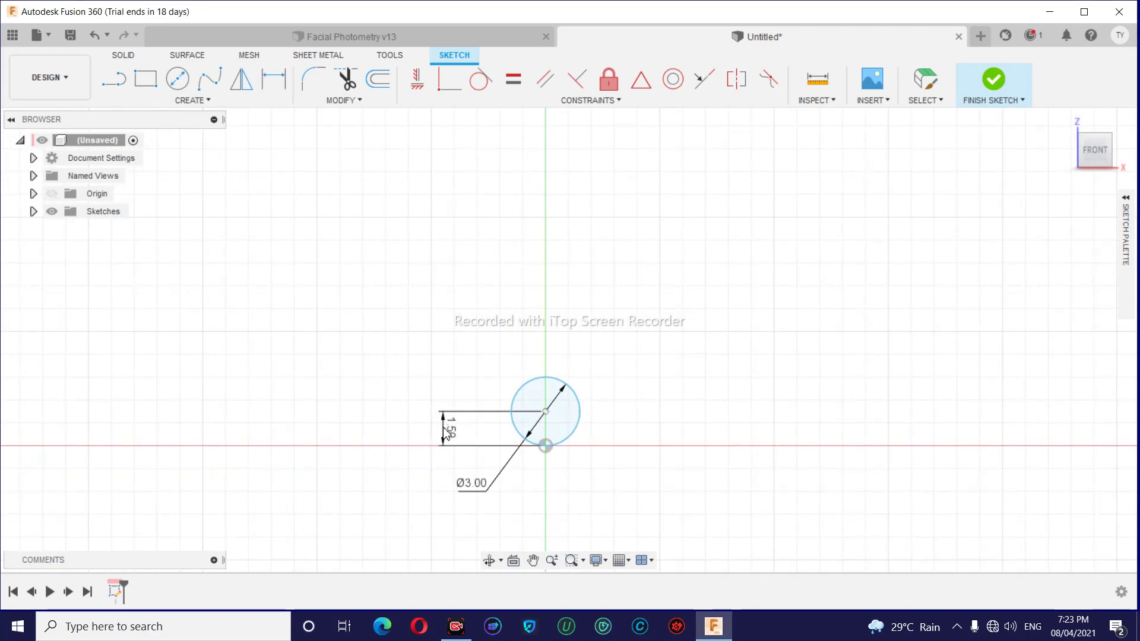
key(d)
key(Escape)
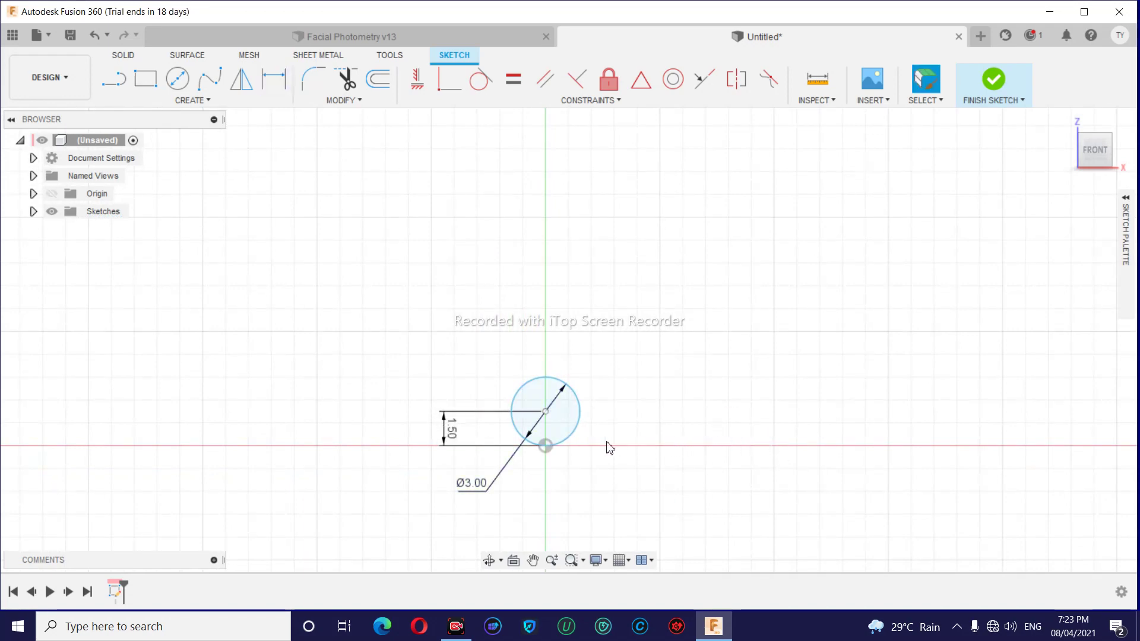
key(r)
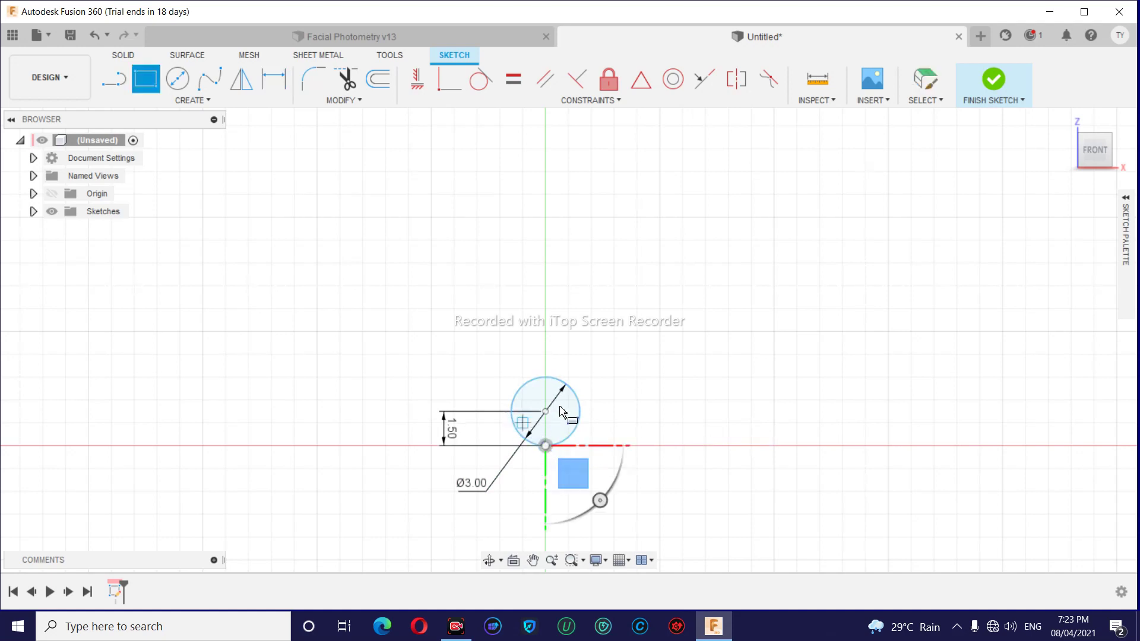
Draw a stepped line from the circle's left edge: up, short step left, short rise.
key(l)
click(511, 411)
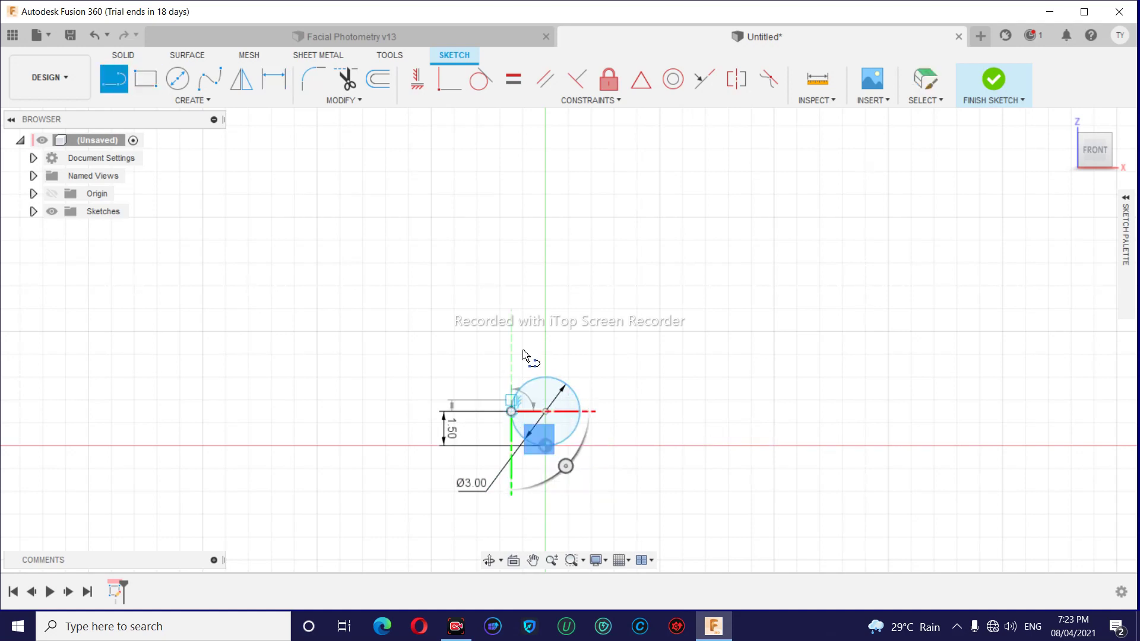
click(511, 331)
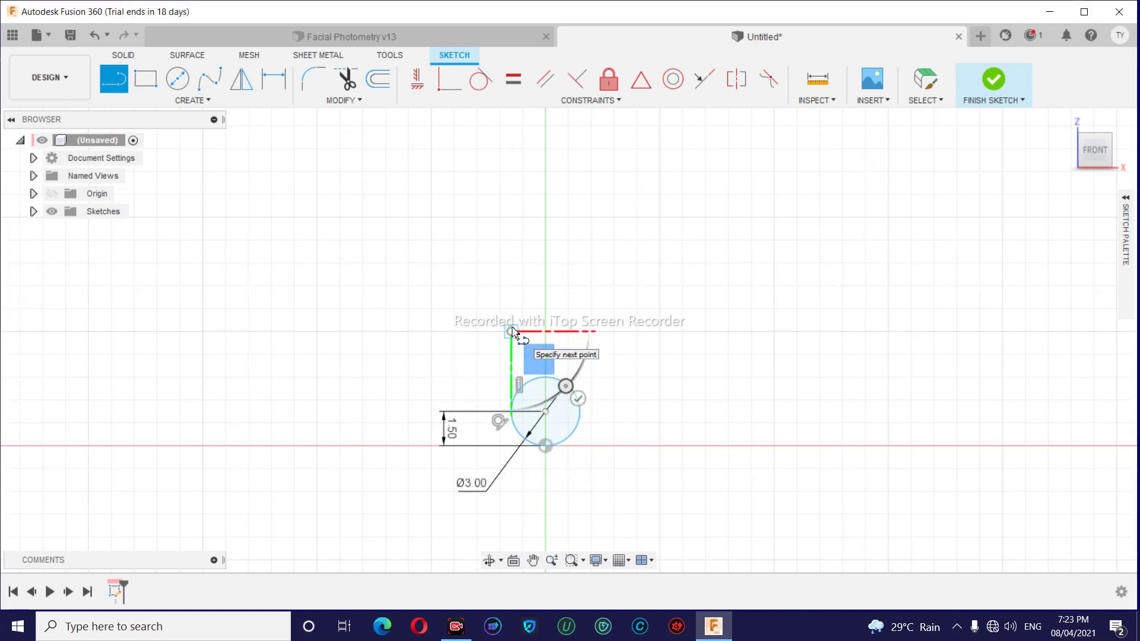
click(493, 333)
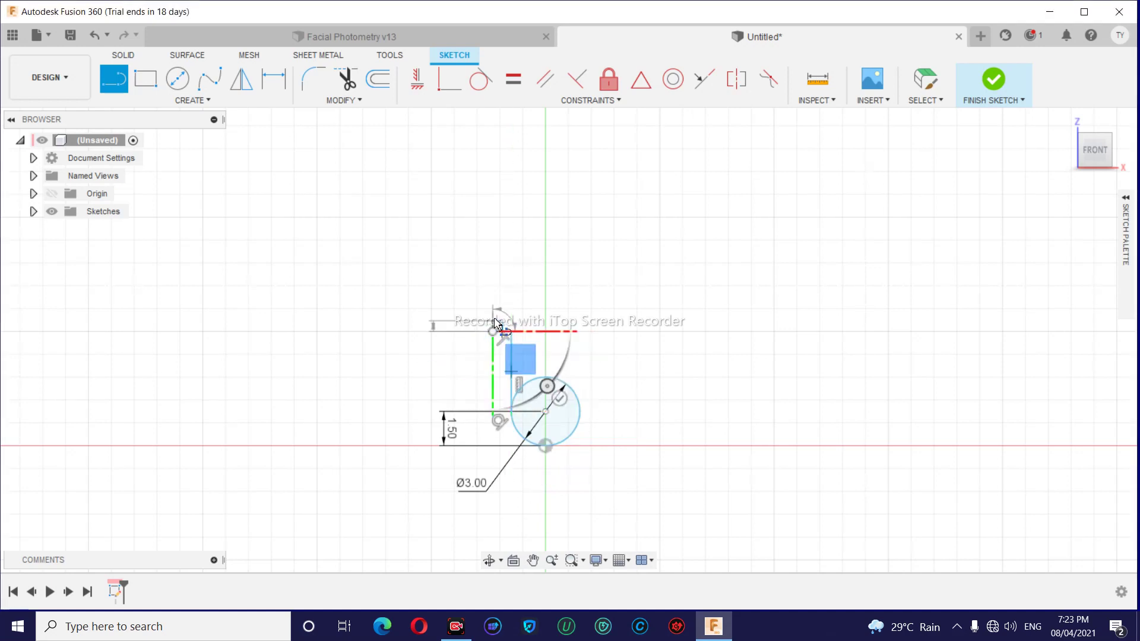
click(493, 318)
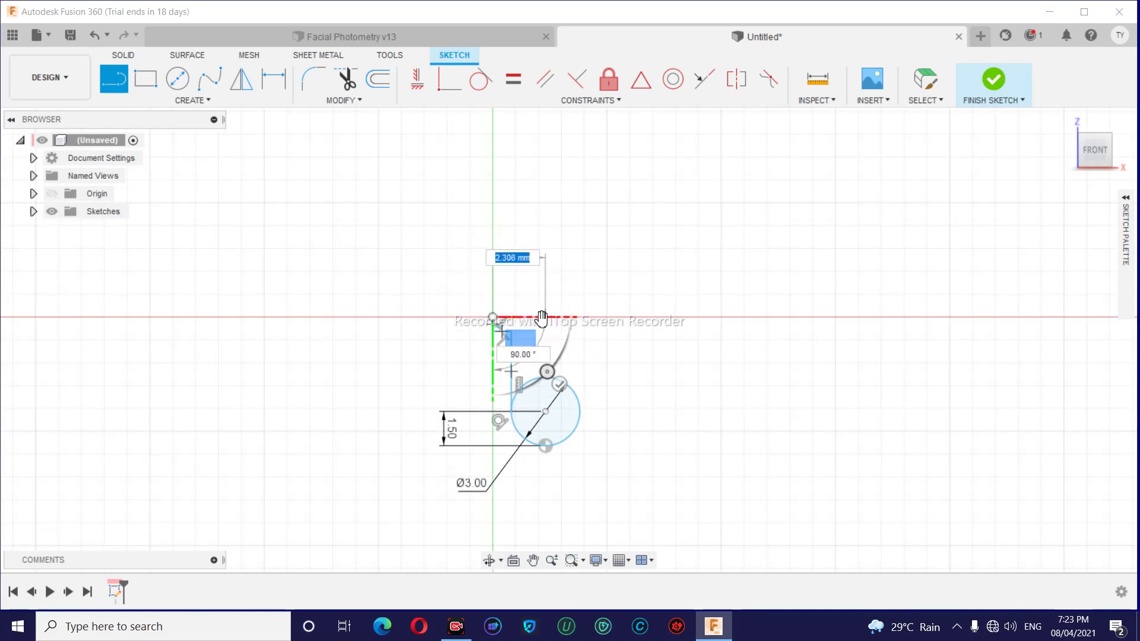
key(Escape)
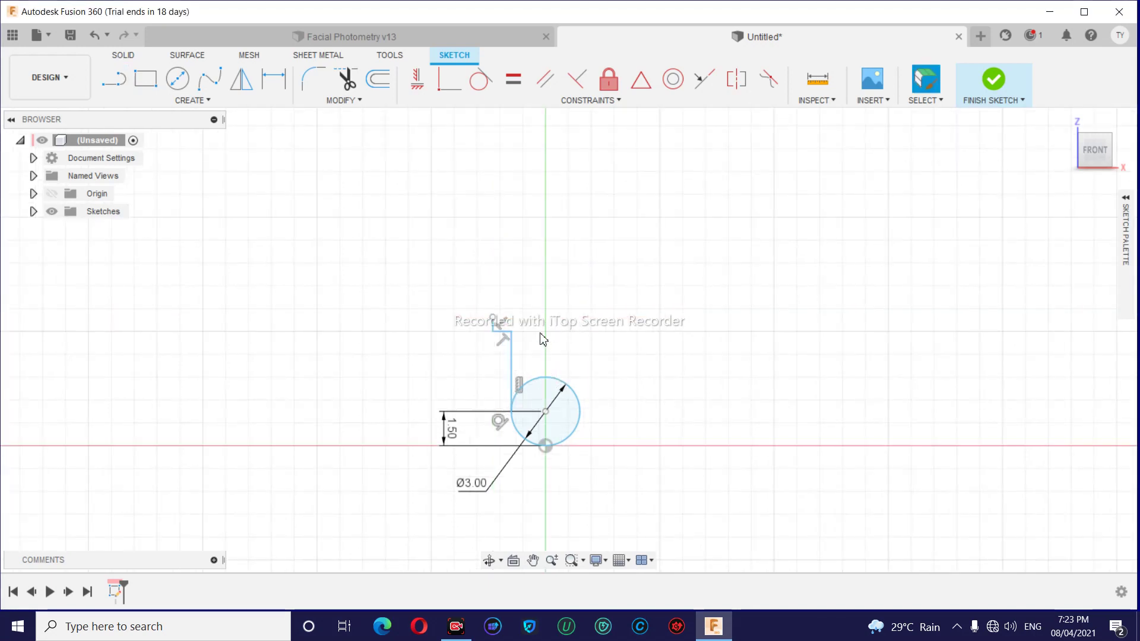
Start several new lines near the stepped line's top end, cancelling each one.
key(l)
click(494, 322)
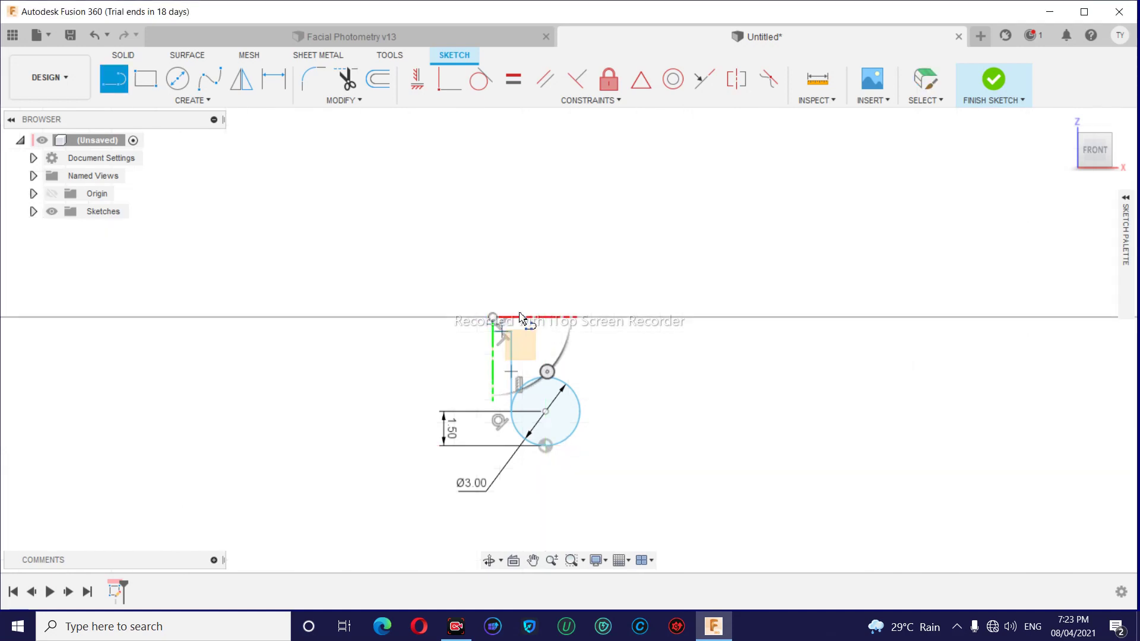
key(Escape)
click(532, 347)
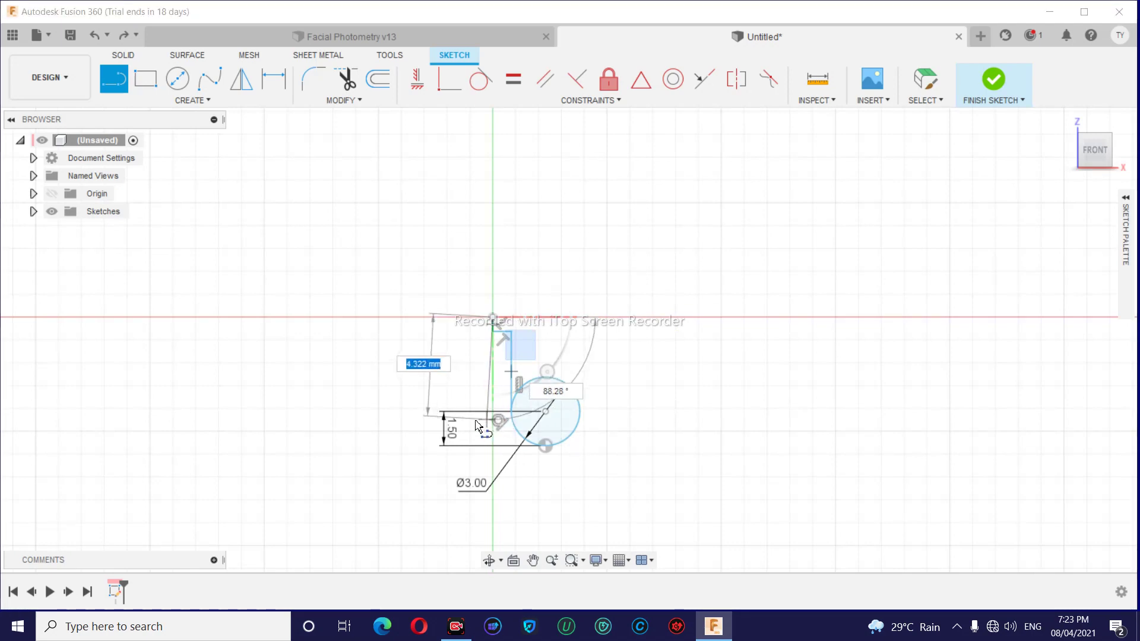
key(Escape)
click(519, 345)
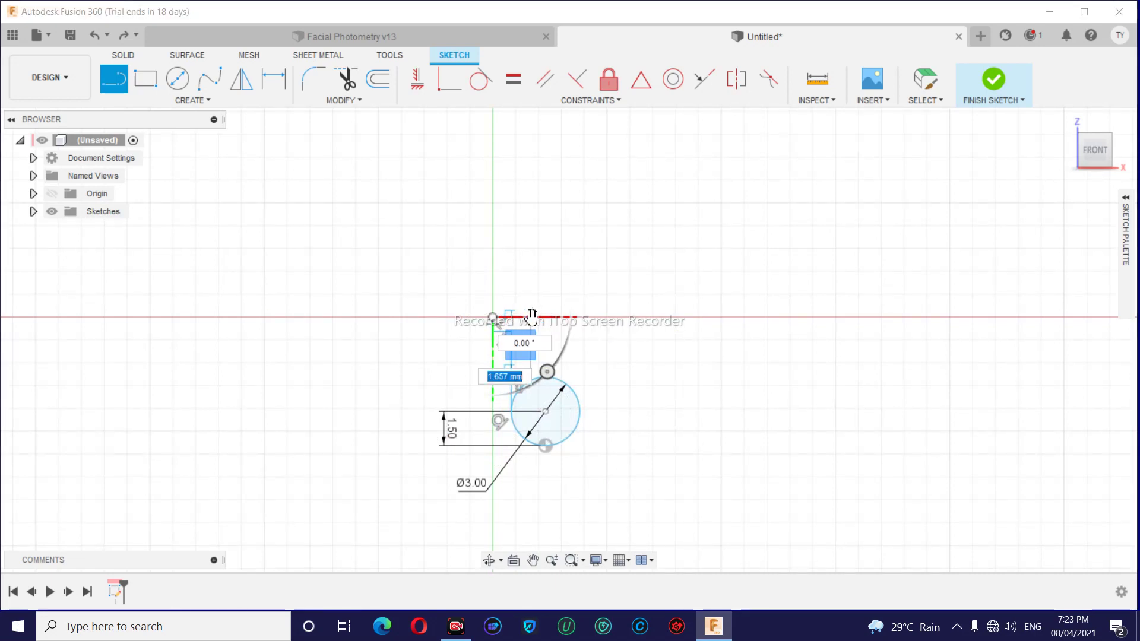
key(Escape)
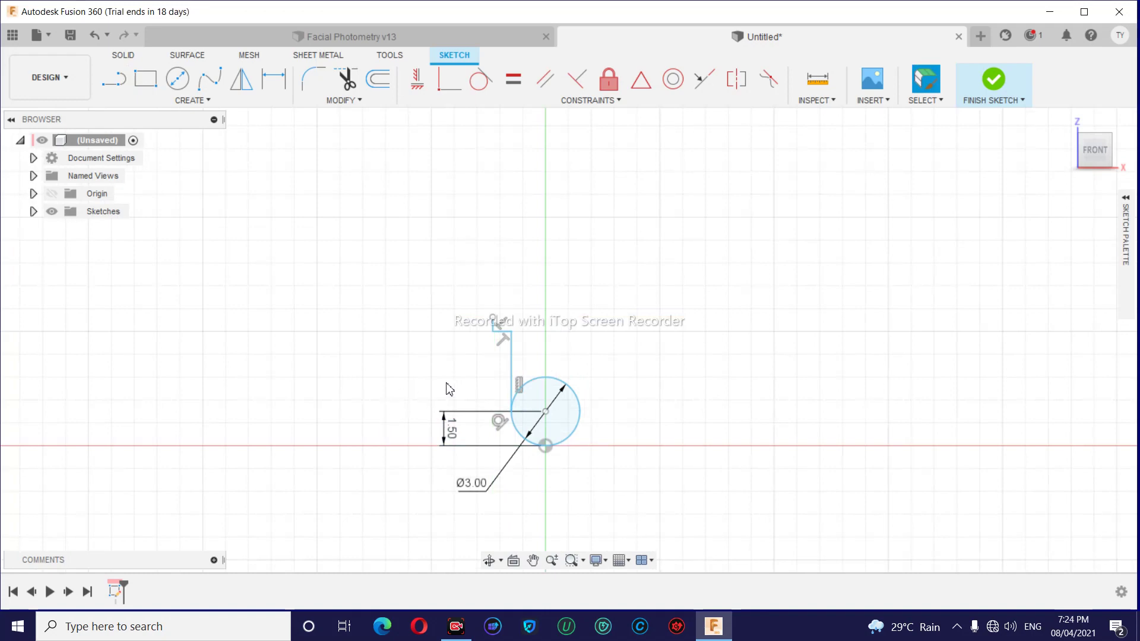
Draw a horizontal line rightward from the stepped line's top end.
key(l)
click(493, 319)
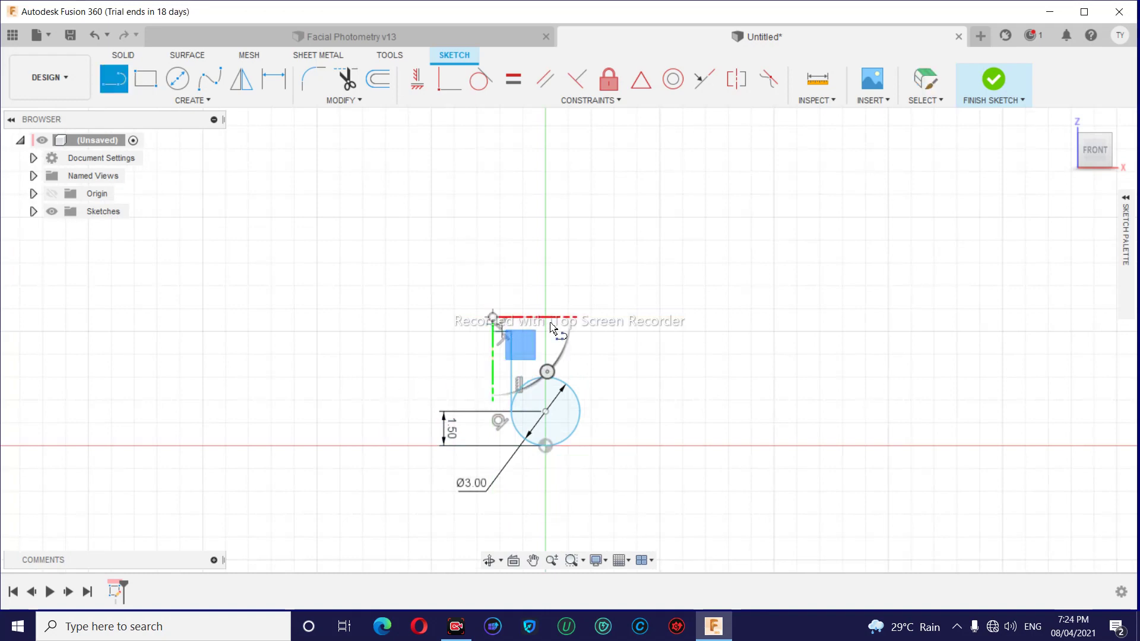
click(597, 317)
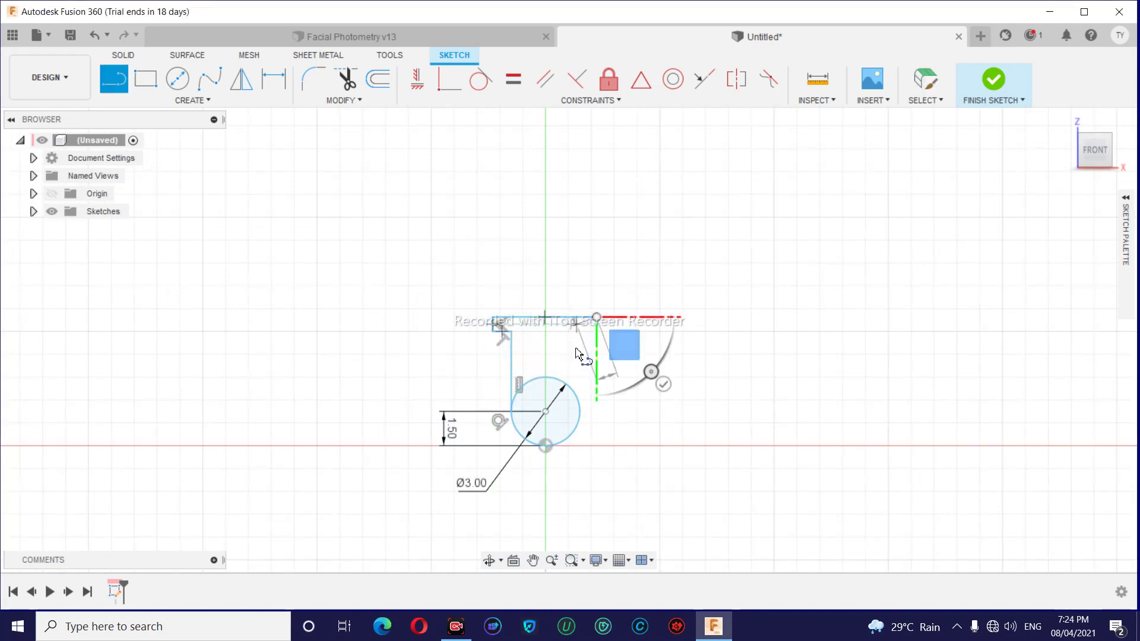
key(Escape)
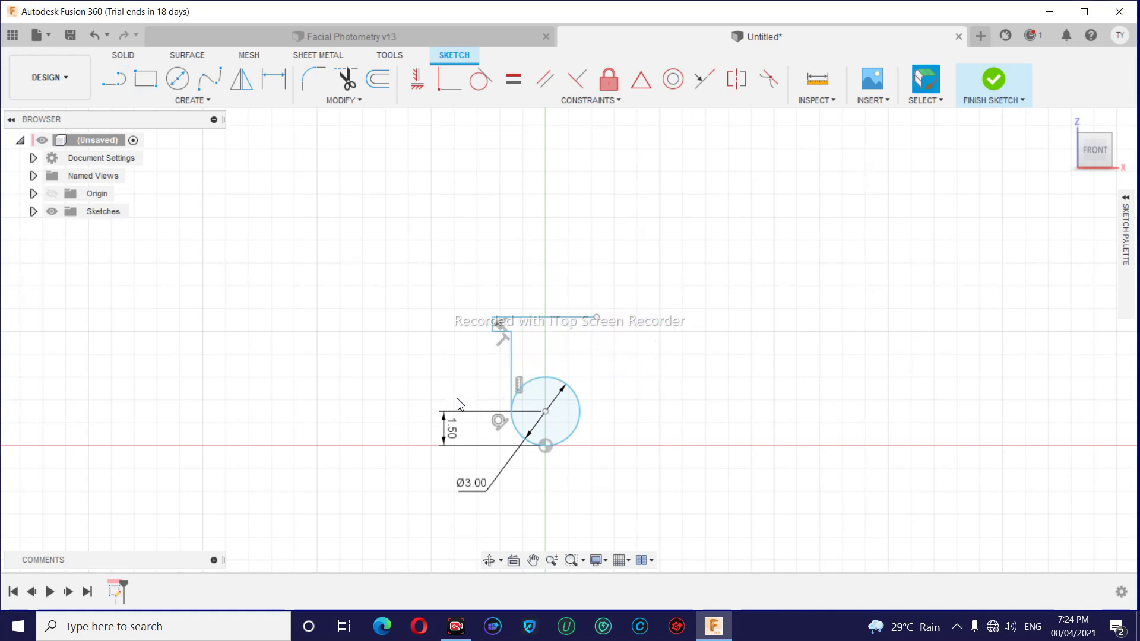
Begin lines at the raised endpoint above the top line, cancelling each preview.
key(l)
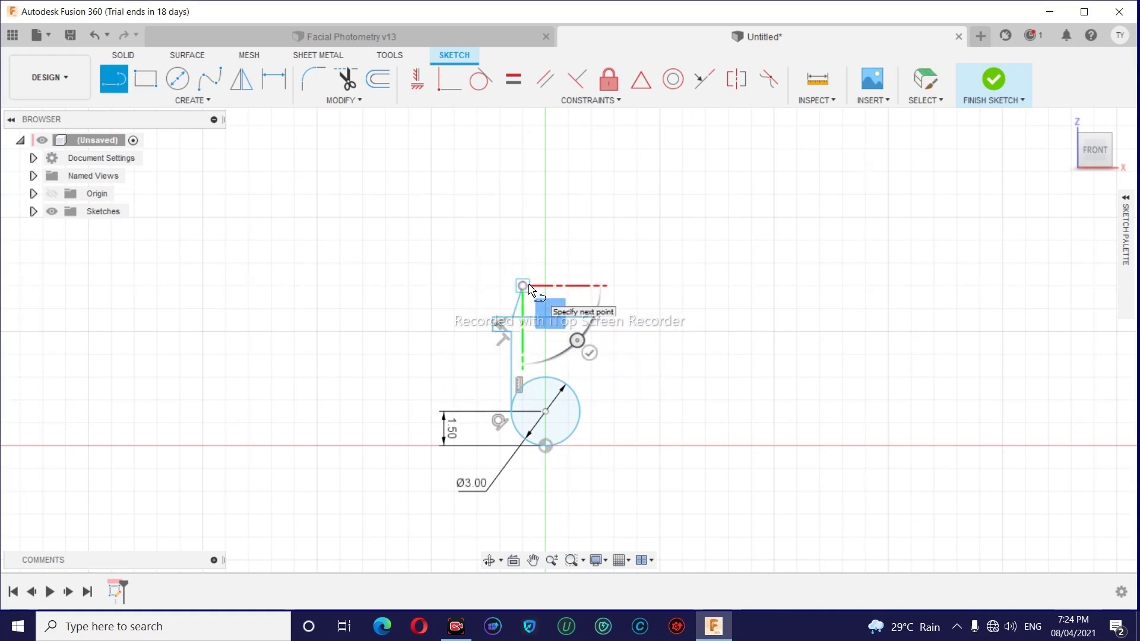
click(529, 286)
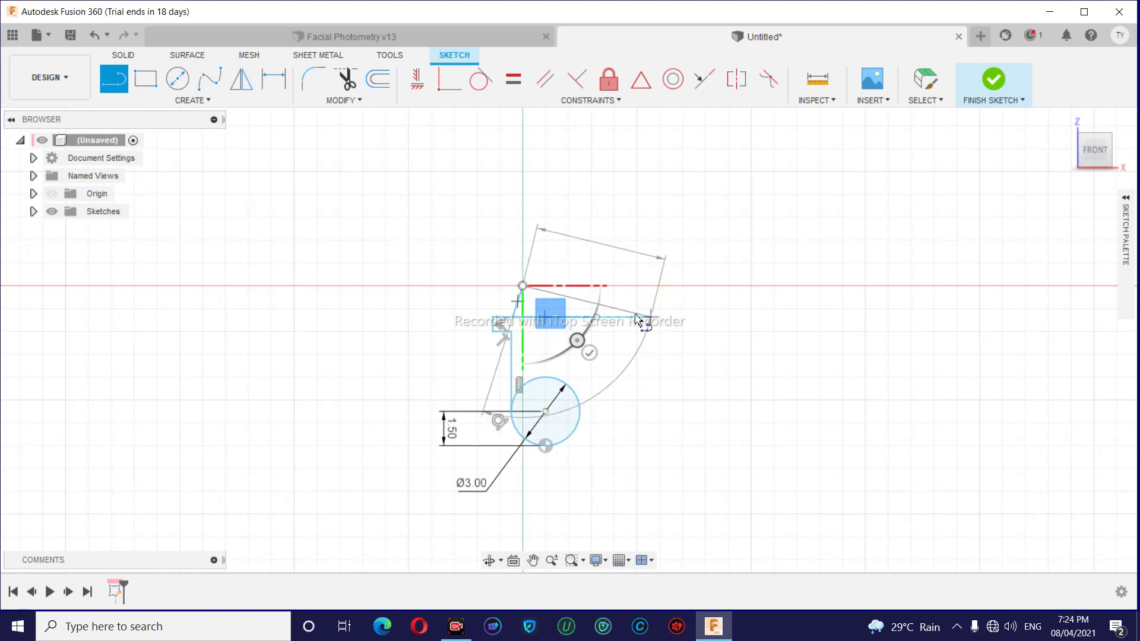
key(Escape)
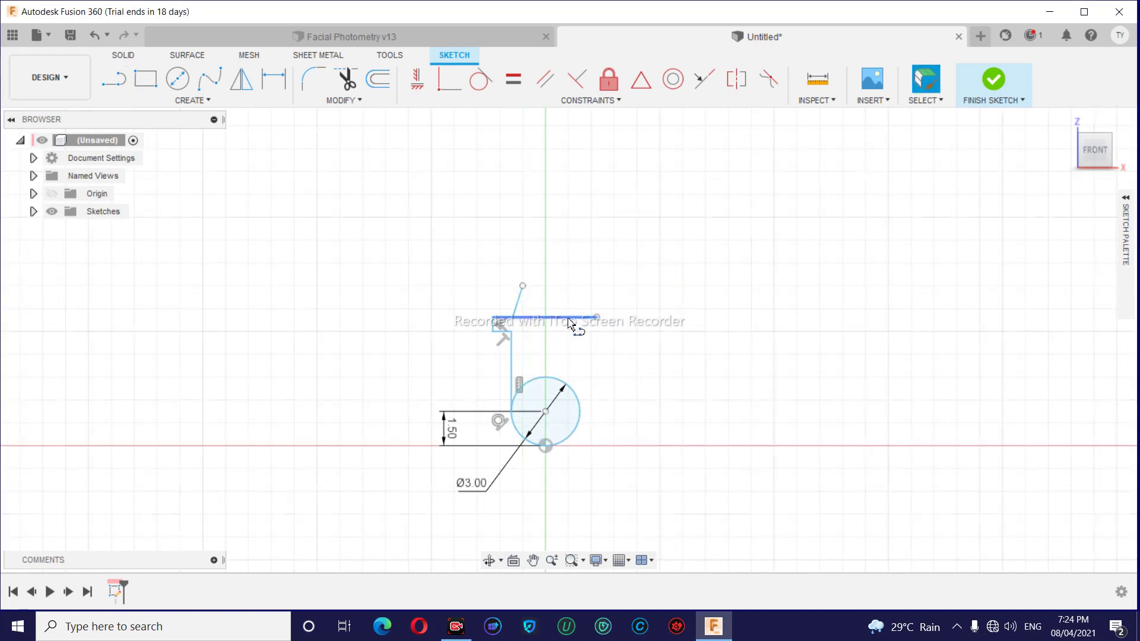
key(l)
click(522, 286)
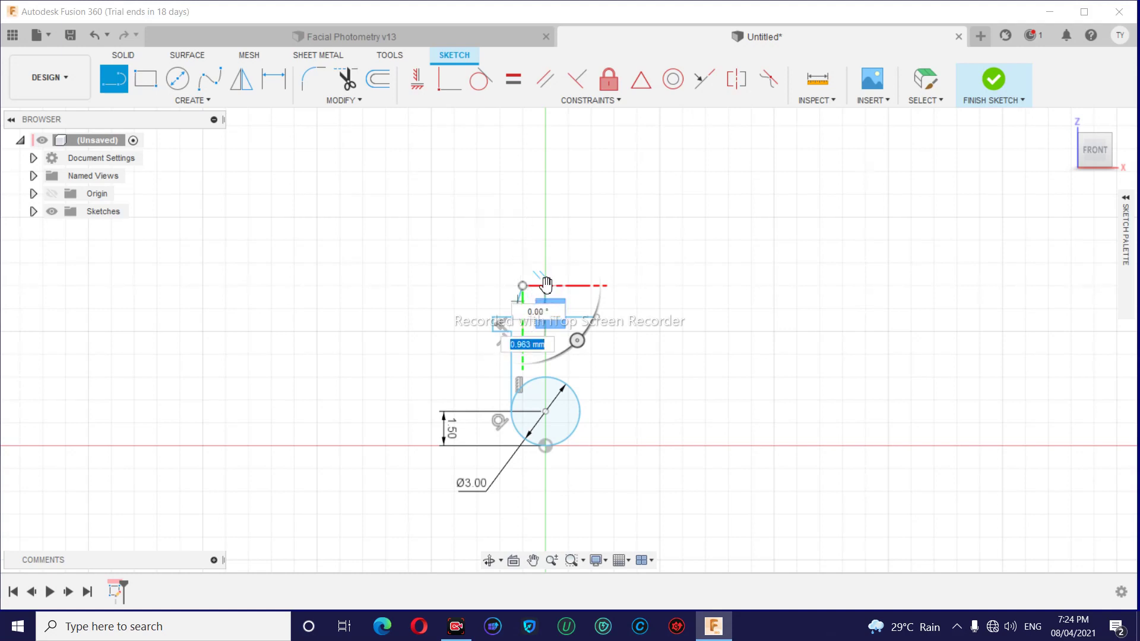
key(Escape)
key(Escape)
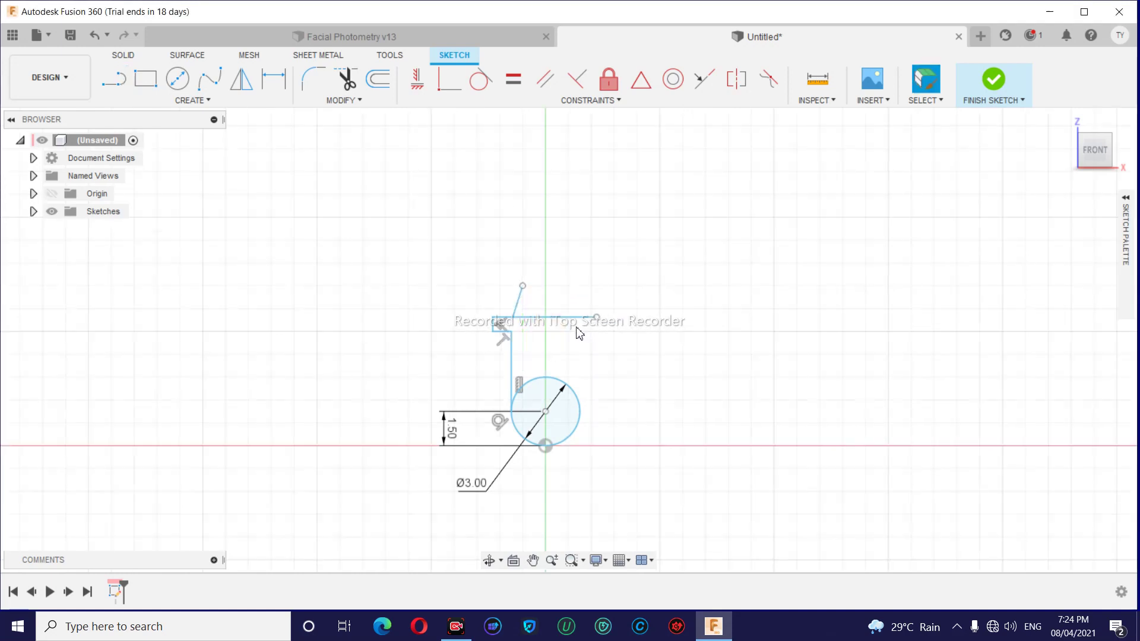
Draw a vertical axis line through the circle and a top horizontal edge past it.
key(l)
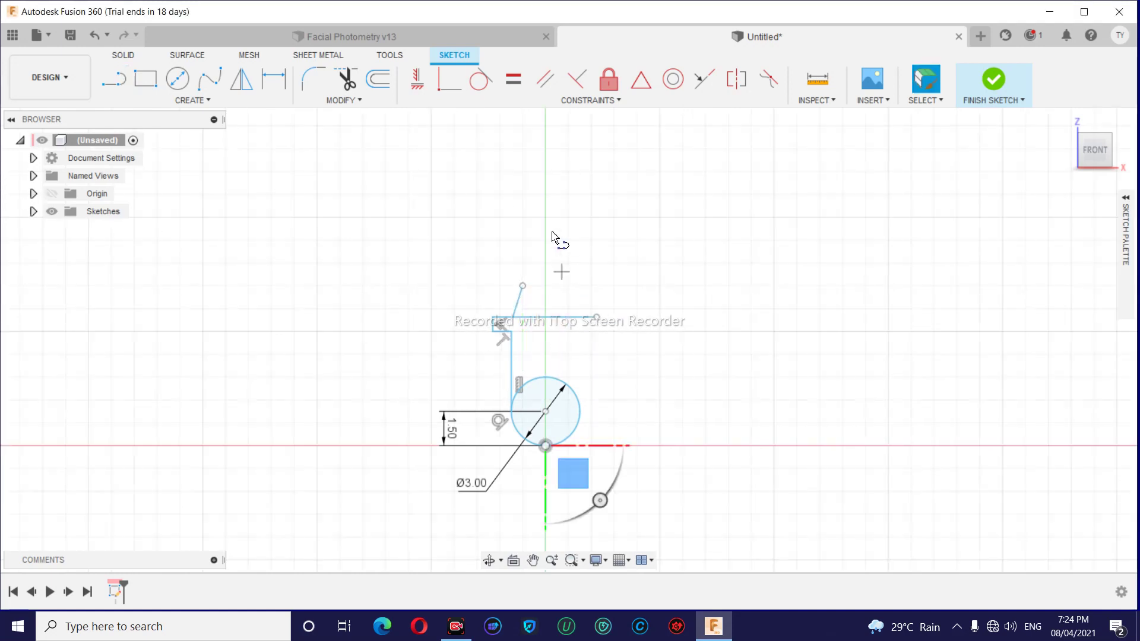
drag(545, 228, 546, 507)
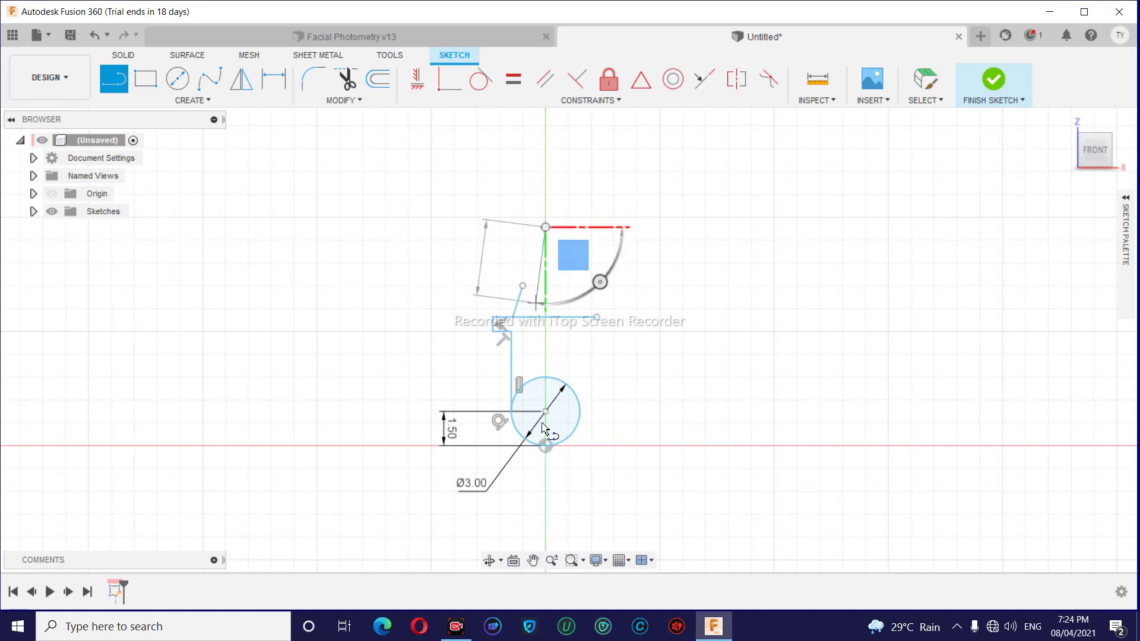
click(545, 507)
key(Escape)
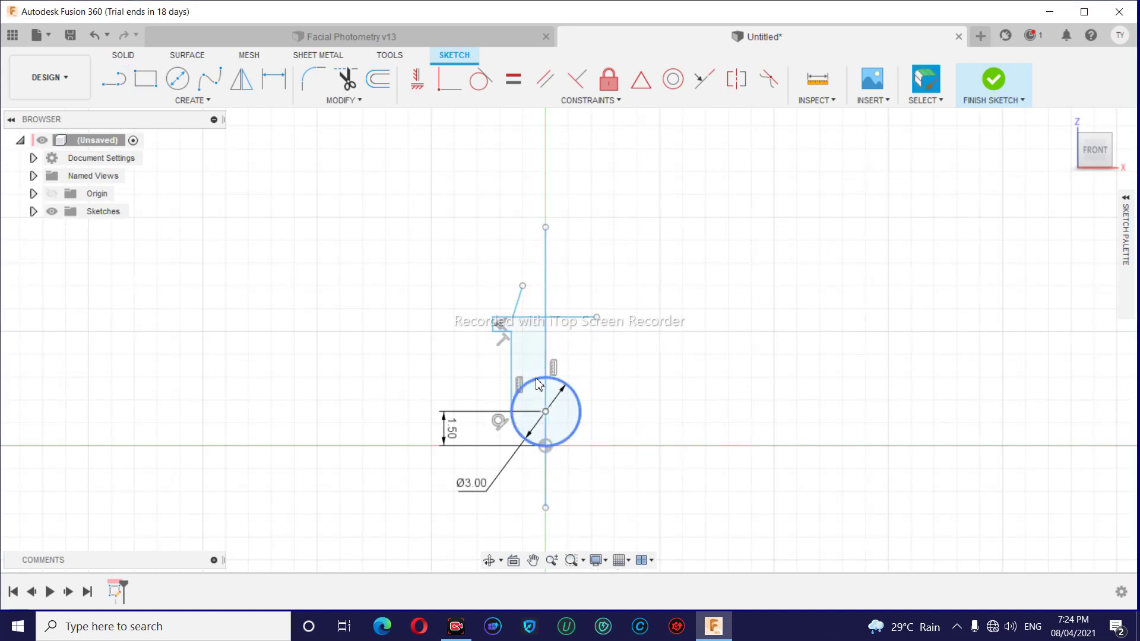
key(l)
click(522, 286)
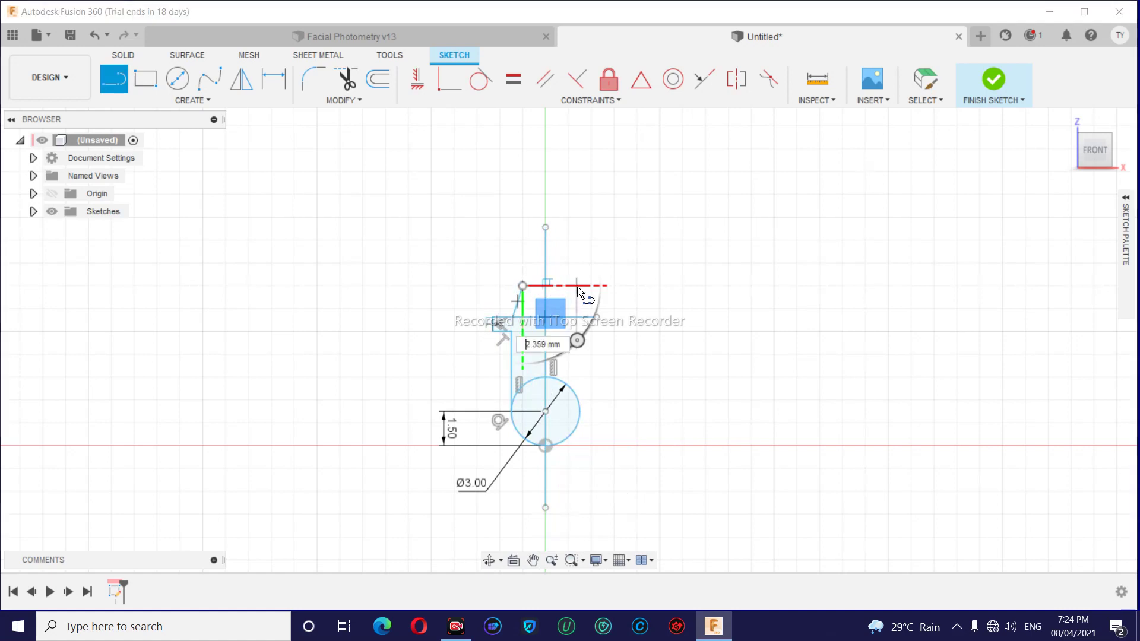
click(629, 286)
key(Escape)
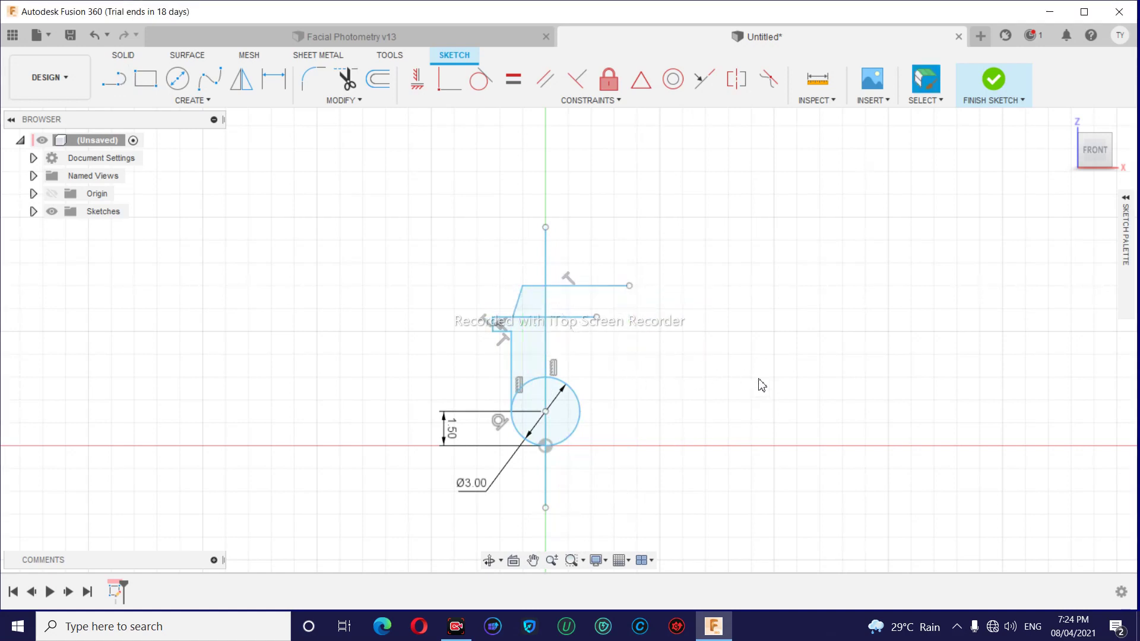
Trim the top edge, short stub and circle right of the axis, then tidy the Ø3.00 and 1.50 labels.
key(t)
click(591, 288)
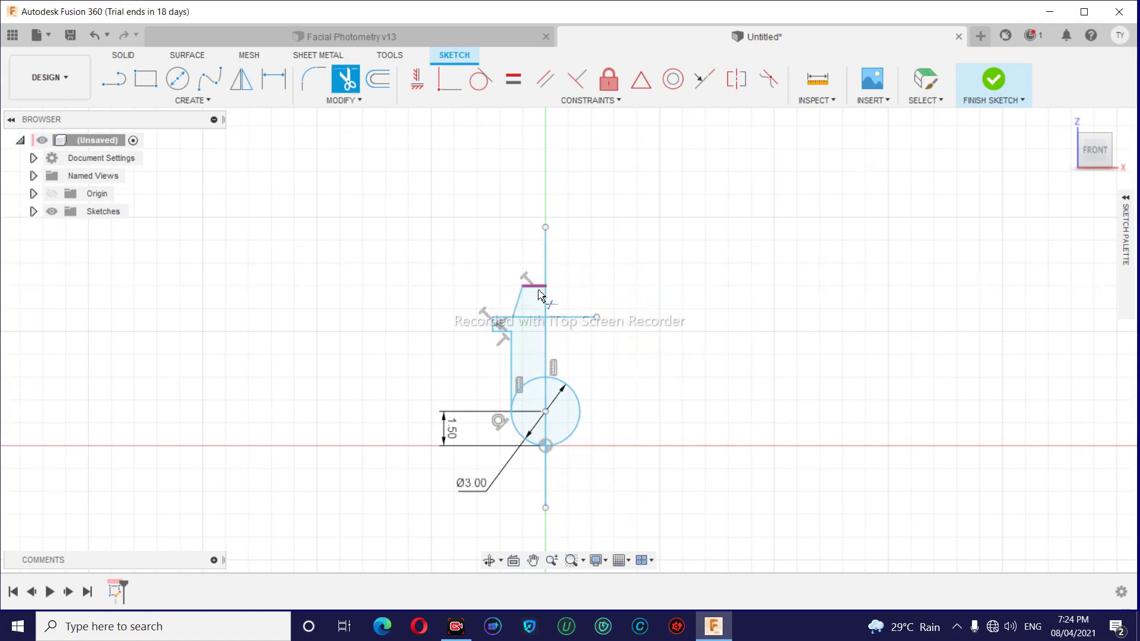
click(581, 318)
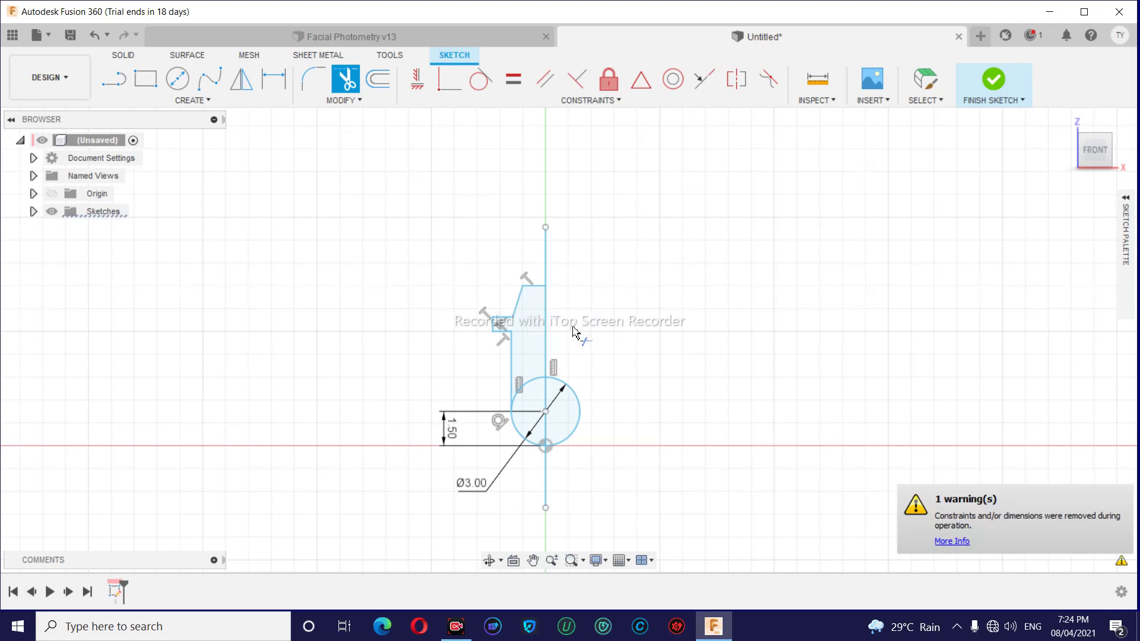
click(580, 404)
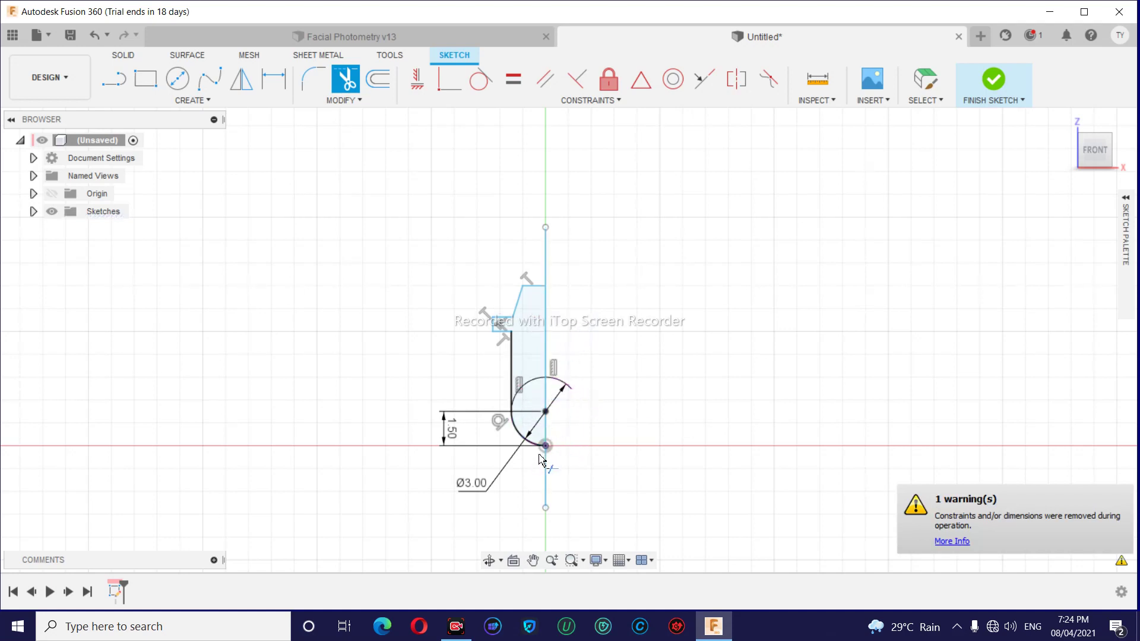
key(Escape)
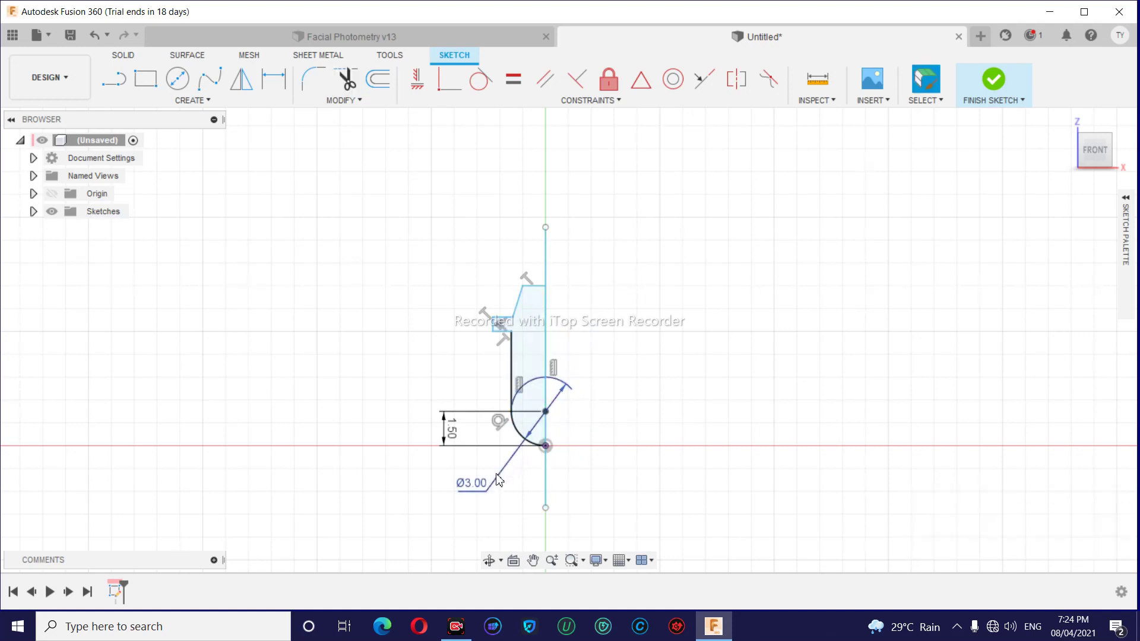
drag(472, 490, 611, 473)
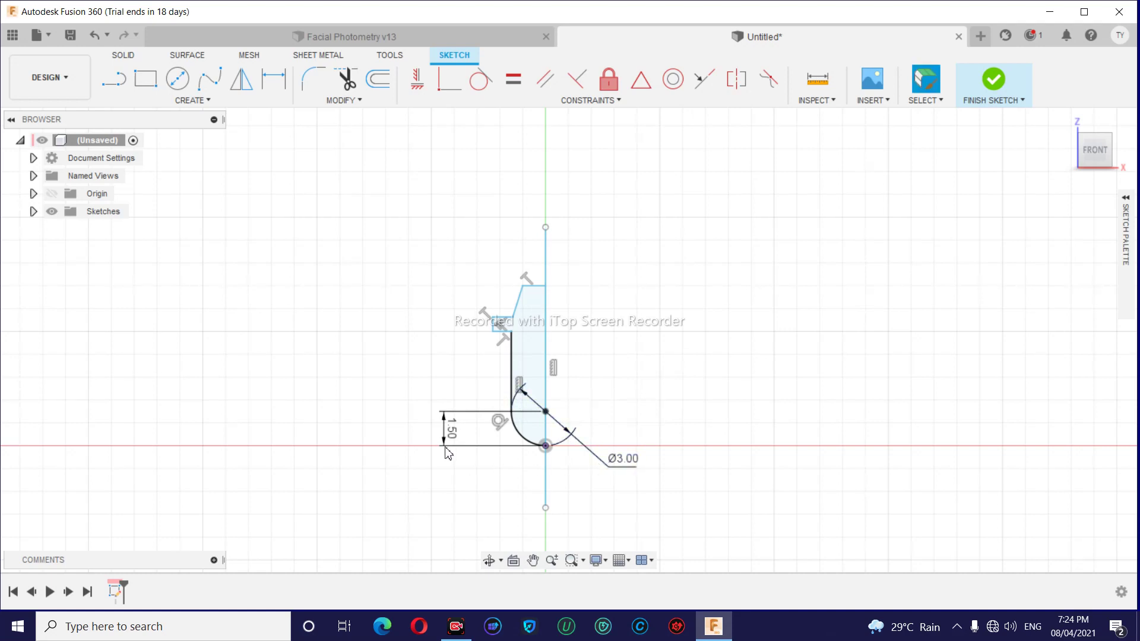
drag(451, 440, 468, 440)
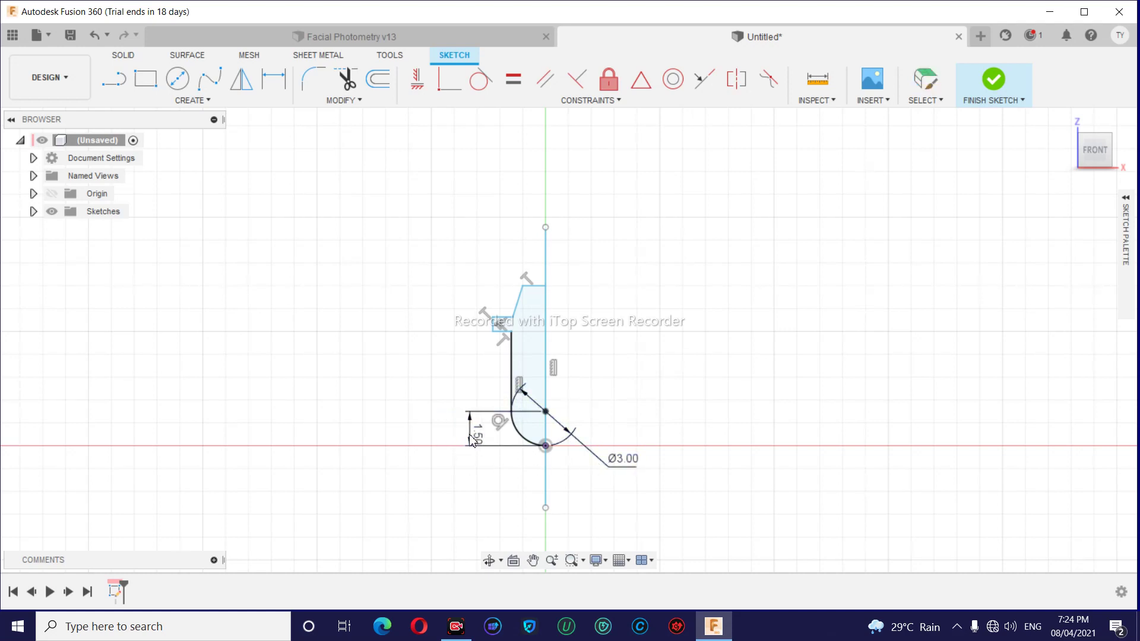
Dimension the short top edge at 1.00 mm.
key(Escape)
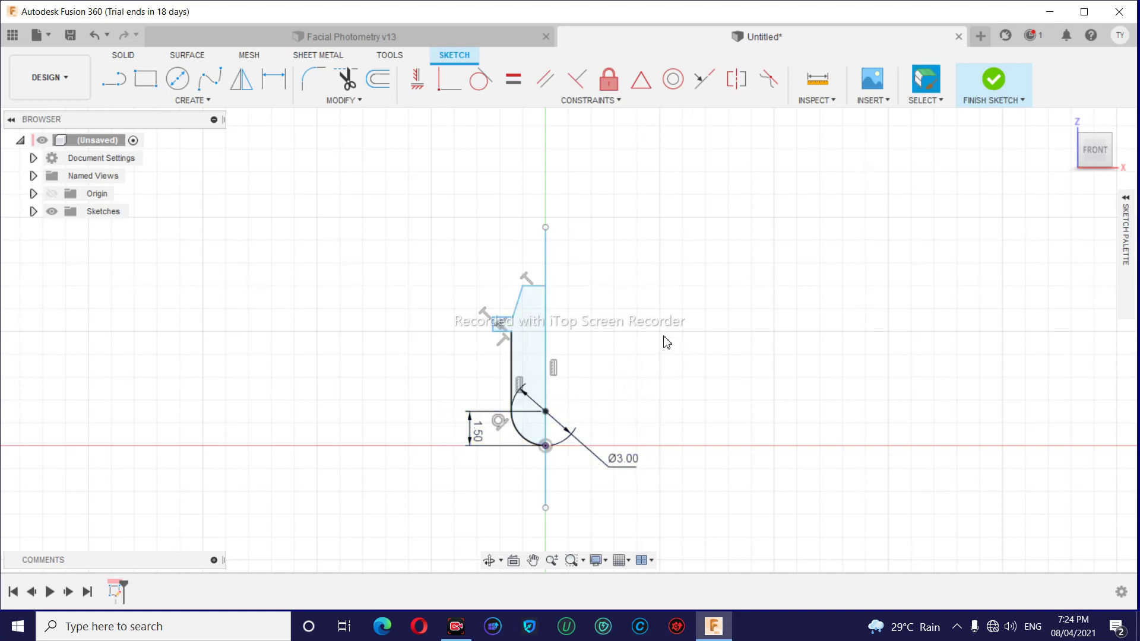
key(d)
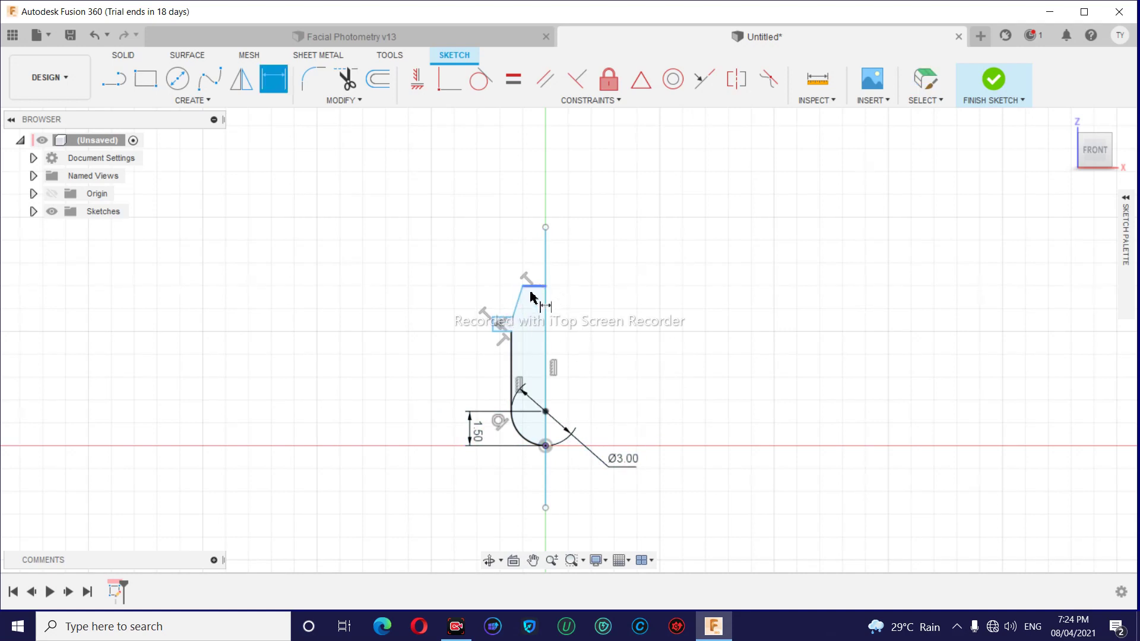
click(533, 290)
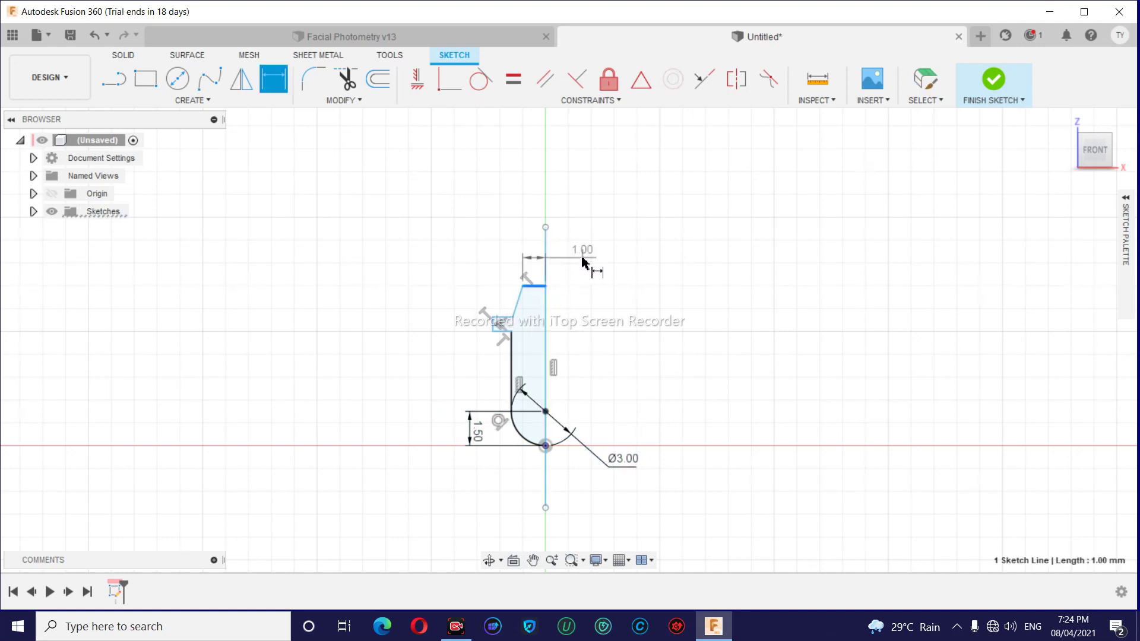
click(584, 269)
key(Return)
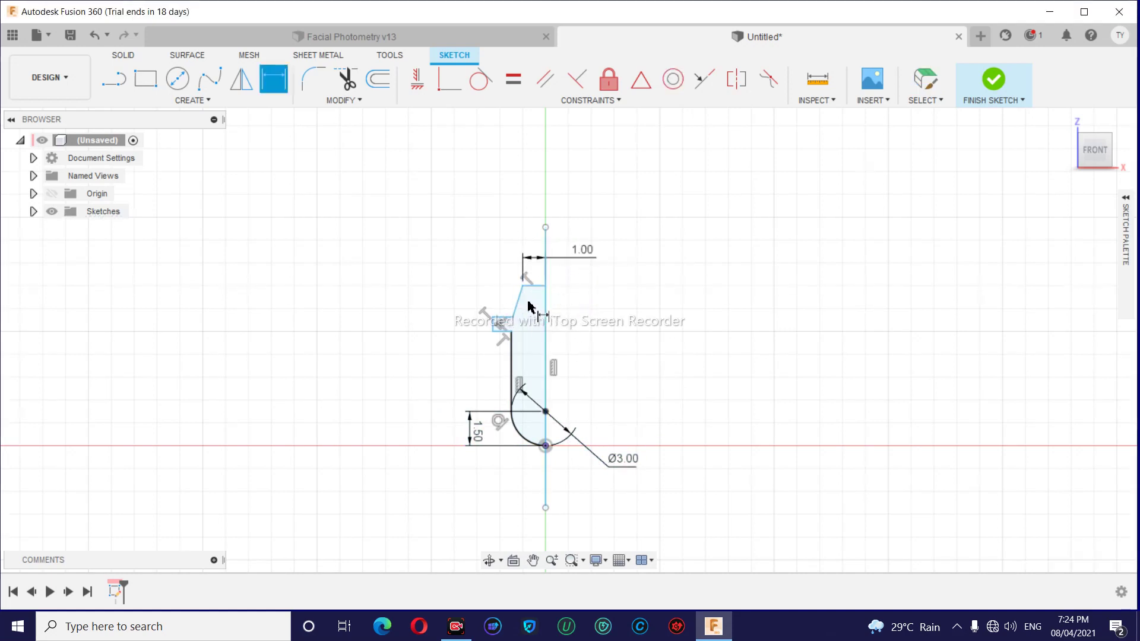
Dimension the short horizontal edge's distance from the vertical axis as 2.50 mm.
click(501, 325)
click(546, 329)
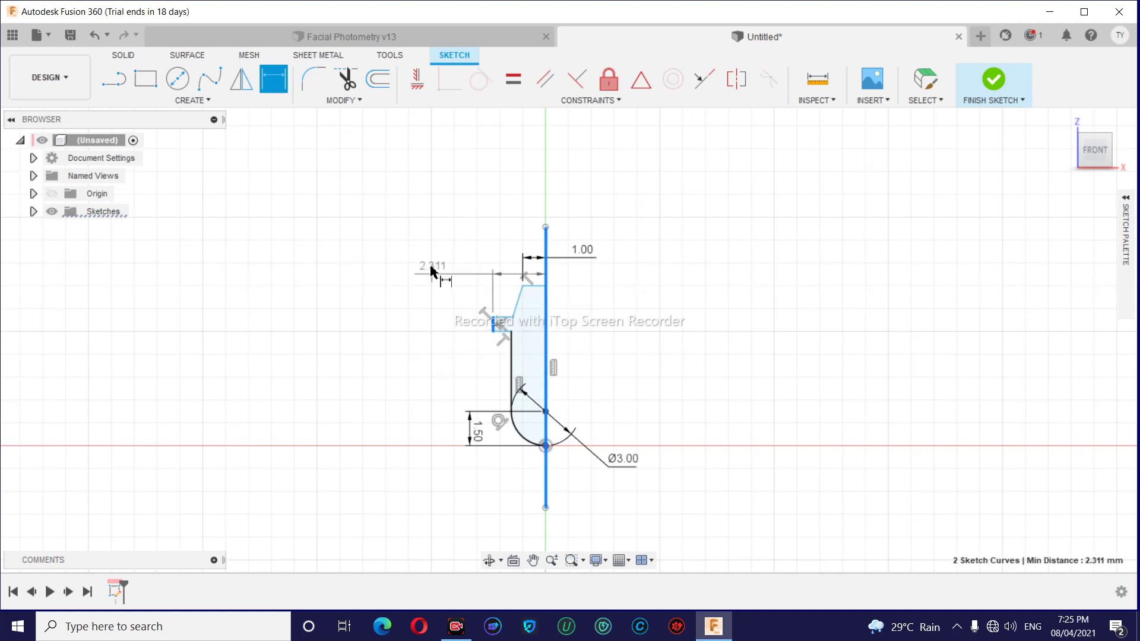
click(437, 246)
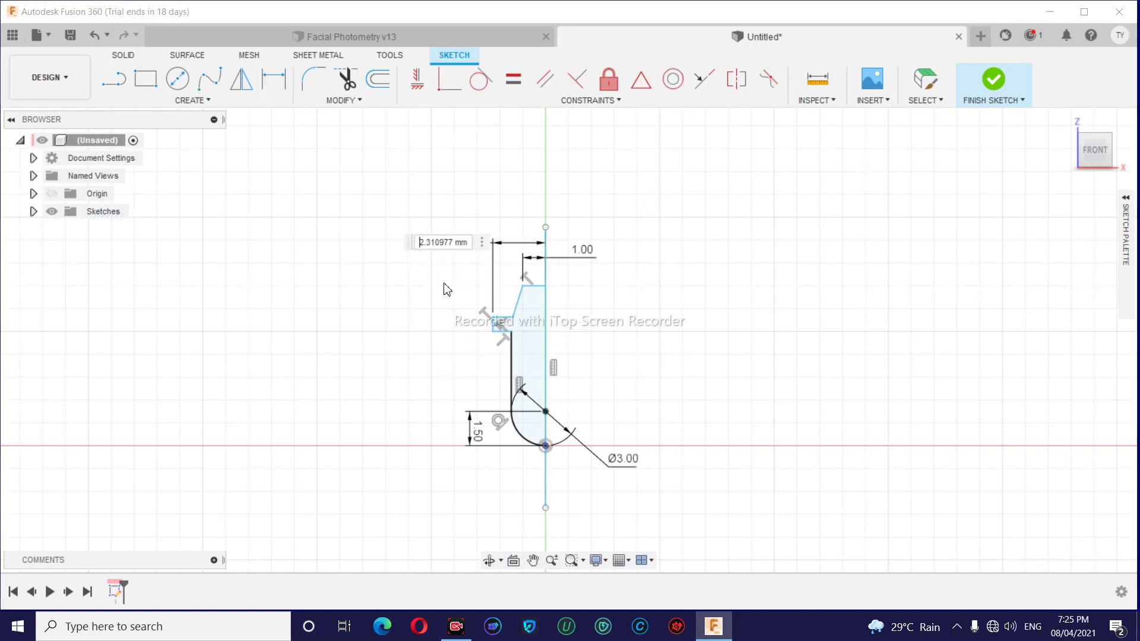
text(2.5)
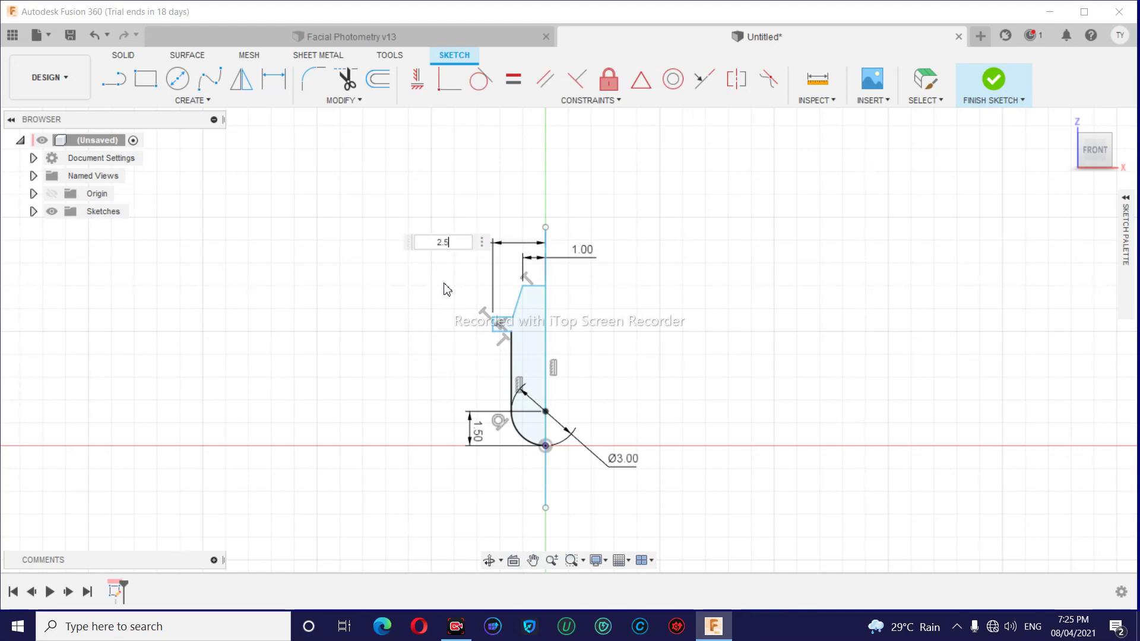
key(Return)
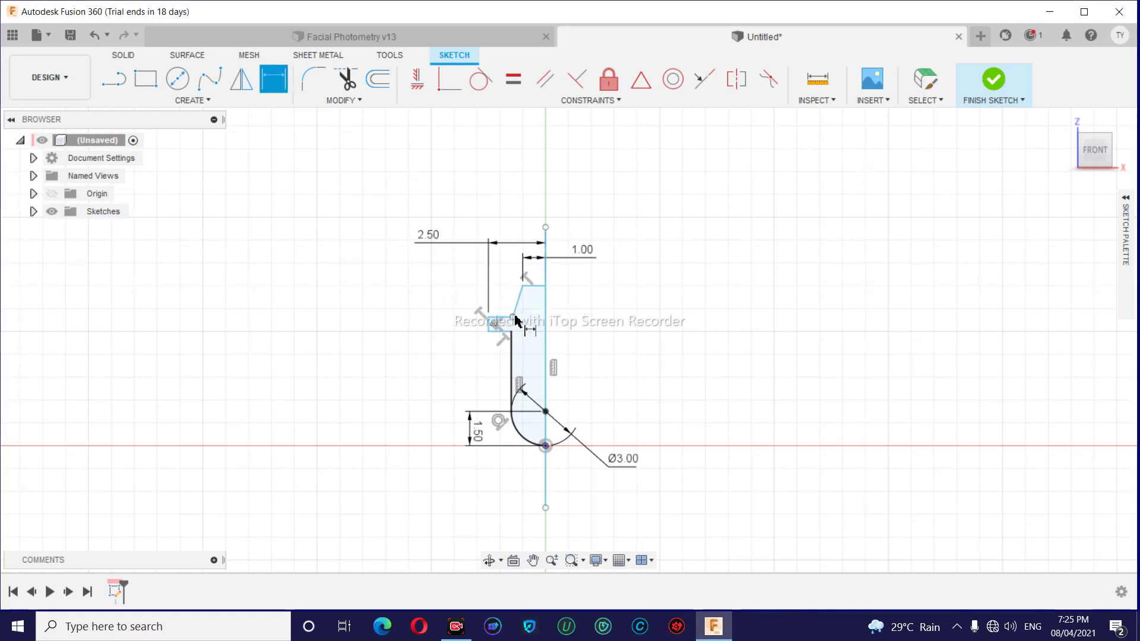
Add an angle dimension between the slanted edge and the top horizontal line.
click(519, 305)
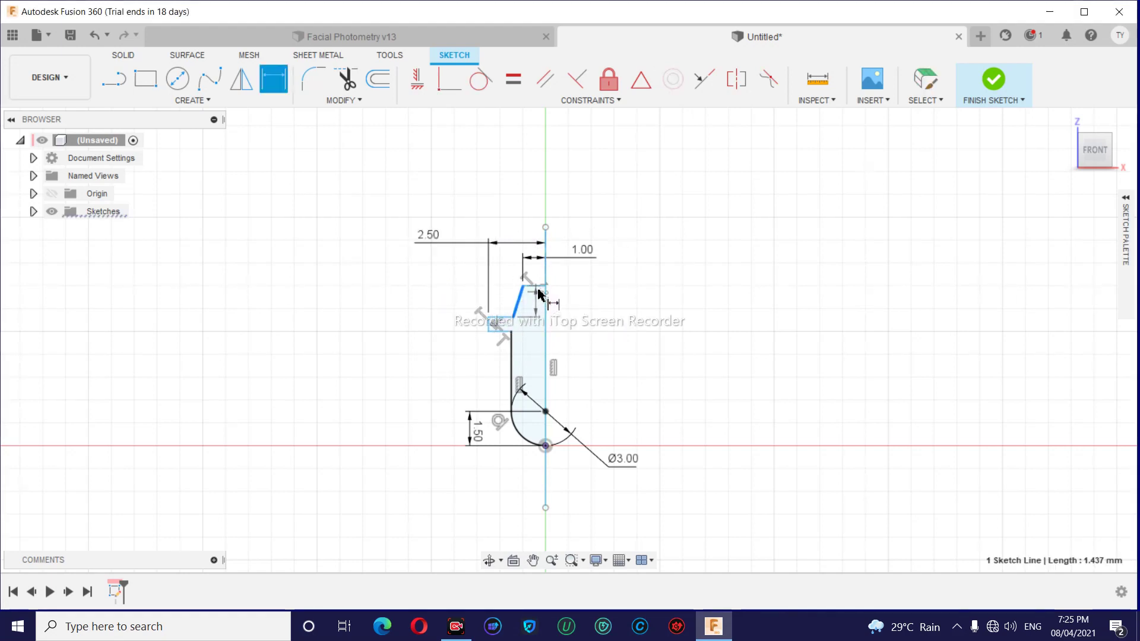
click(538, 286)
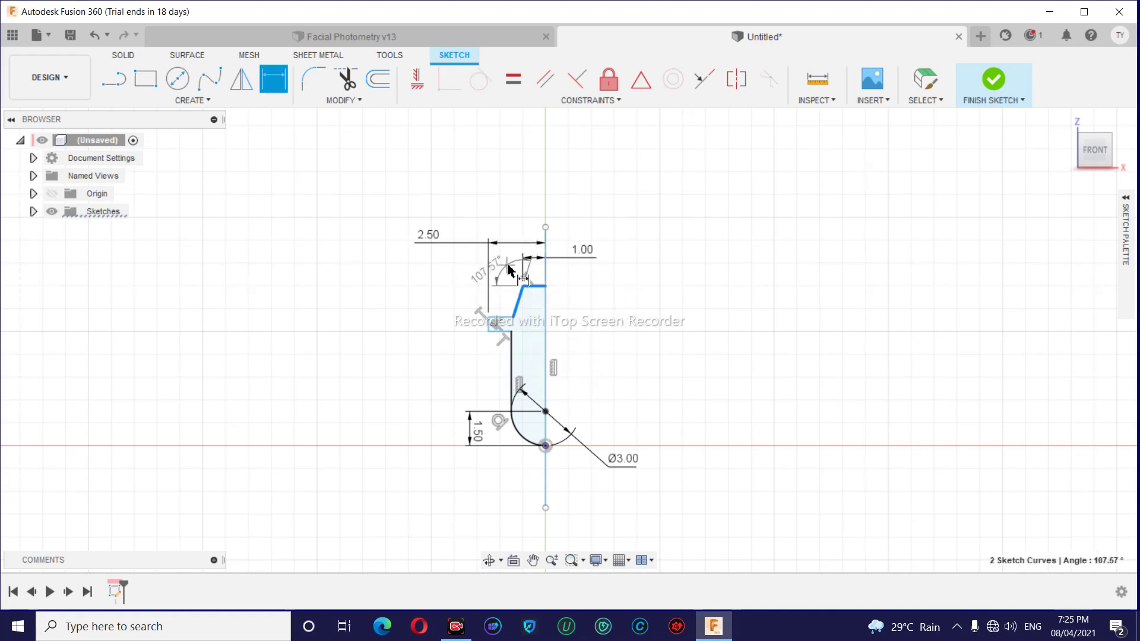
click(507, 240)
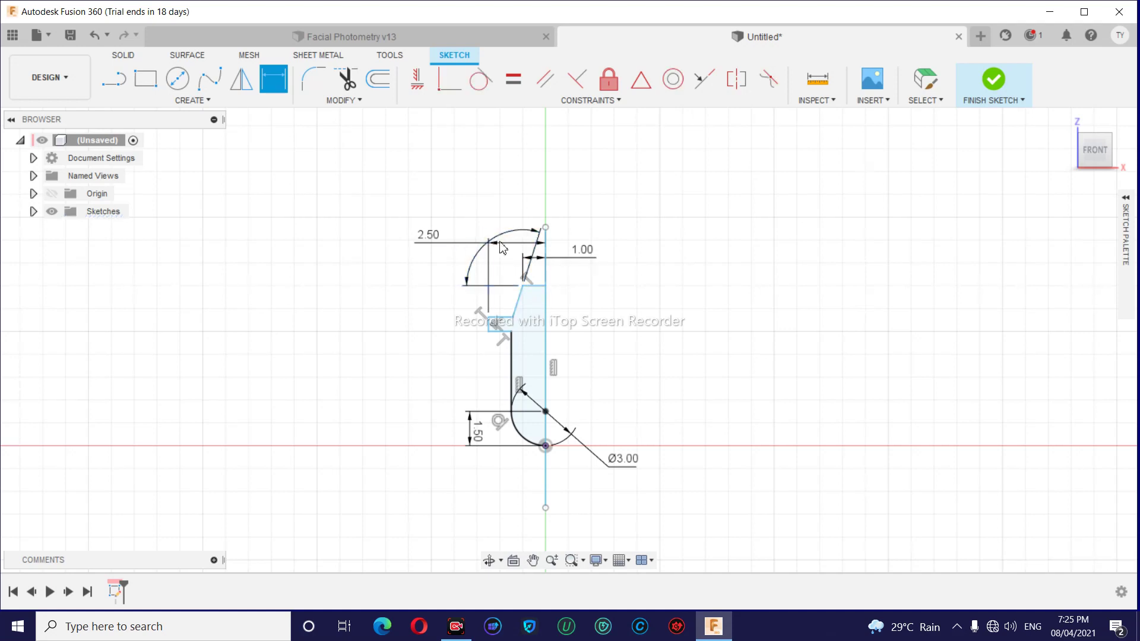
Accept the 107.57° angle and reposition the 1.00 and 2.50 dimension labels.
key(Return)
mouse_move(588, 264)
mouse_down()
mouse_move(584, 189)
mouse_move(580, 336)
mouse_move(567, 308)
mouse_up()
key(d)
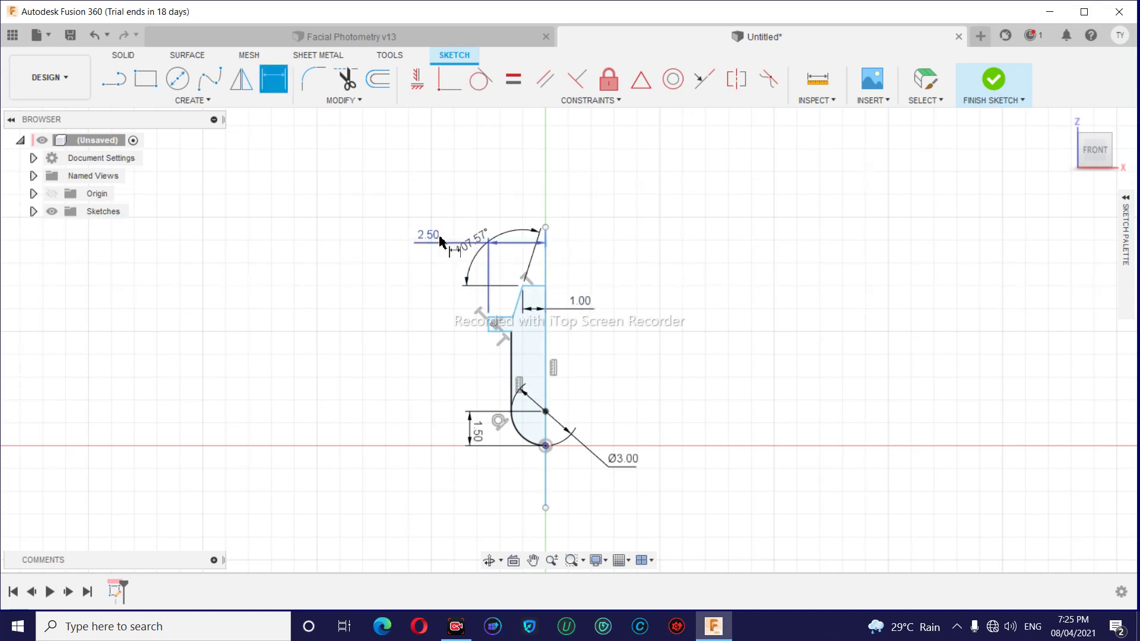
key(Escape)
drag(452, 232, 464, 355)
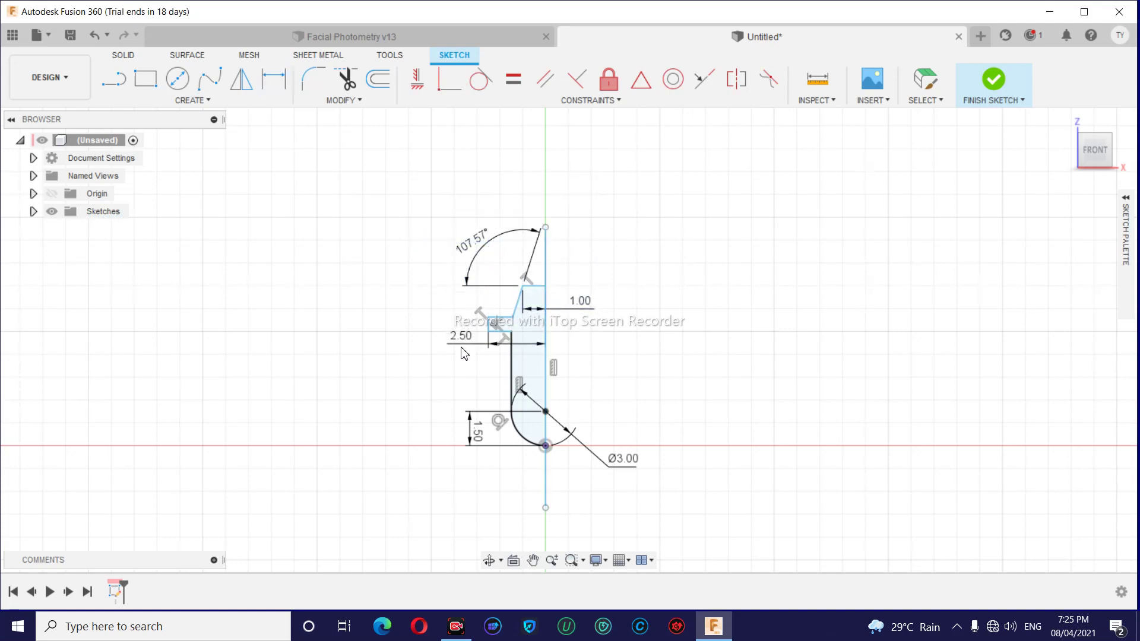
drag(464, 355, 464, 362)
Dimension the spacing between the two short horizontal lines as 1.00 mm.
key(d)
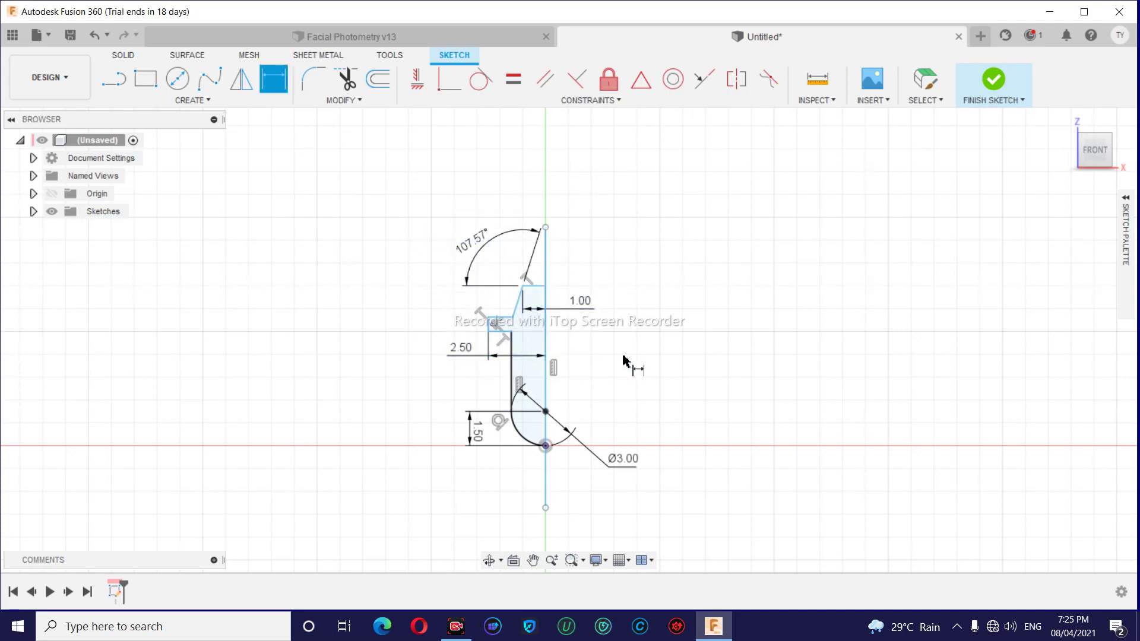
click(505, 318)
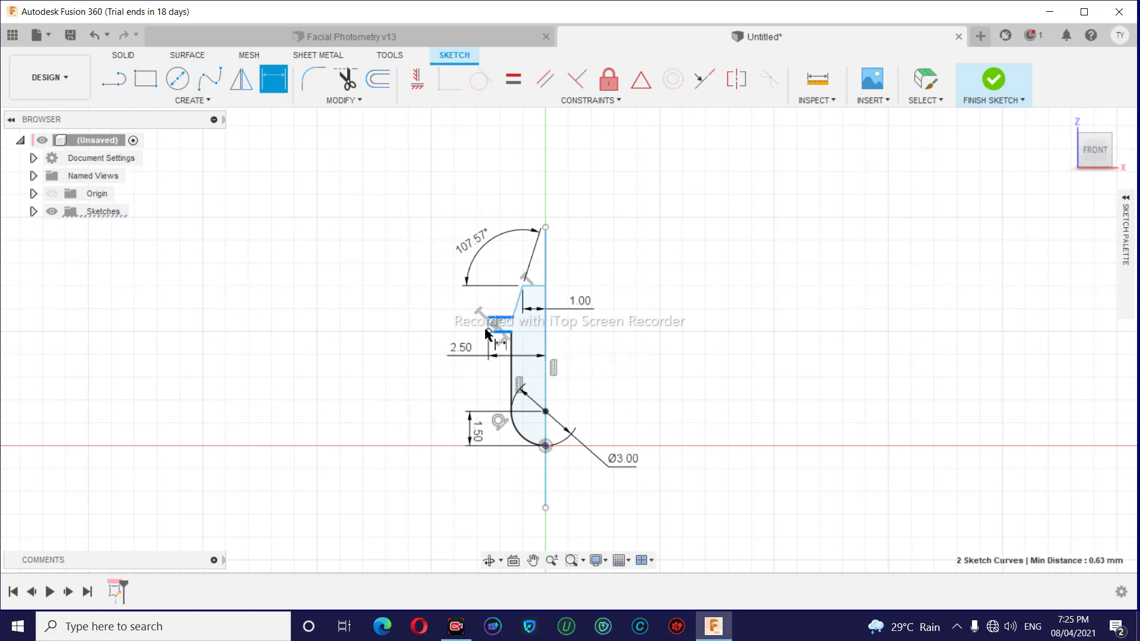
click(424, 300)
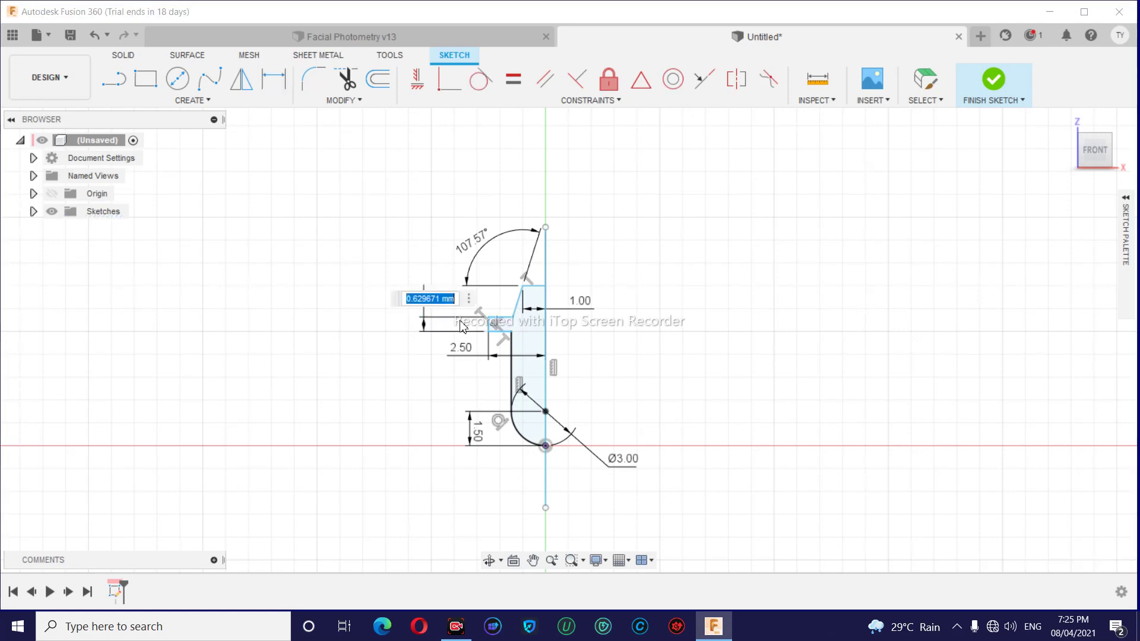
text(1)
key(Return)
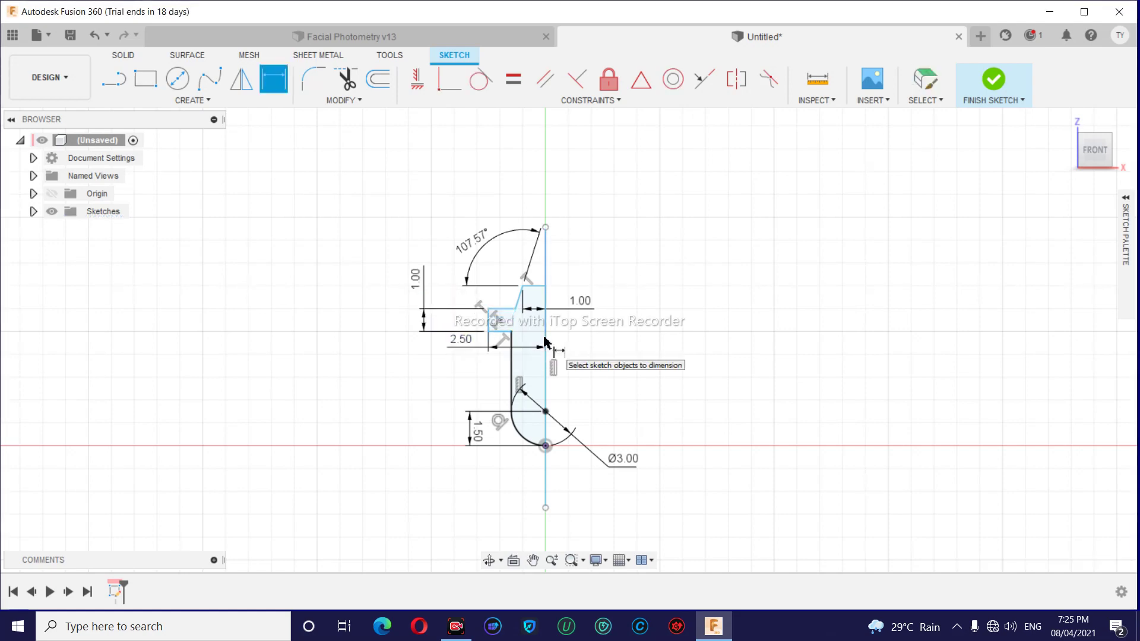
double_click(417, 290)
click(427, 279)
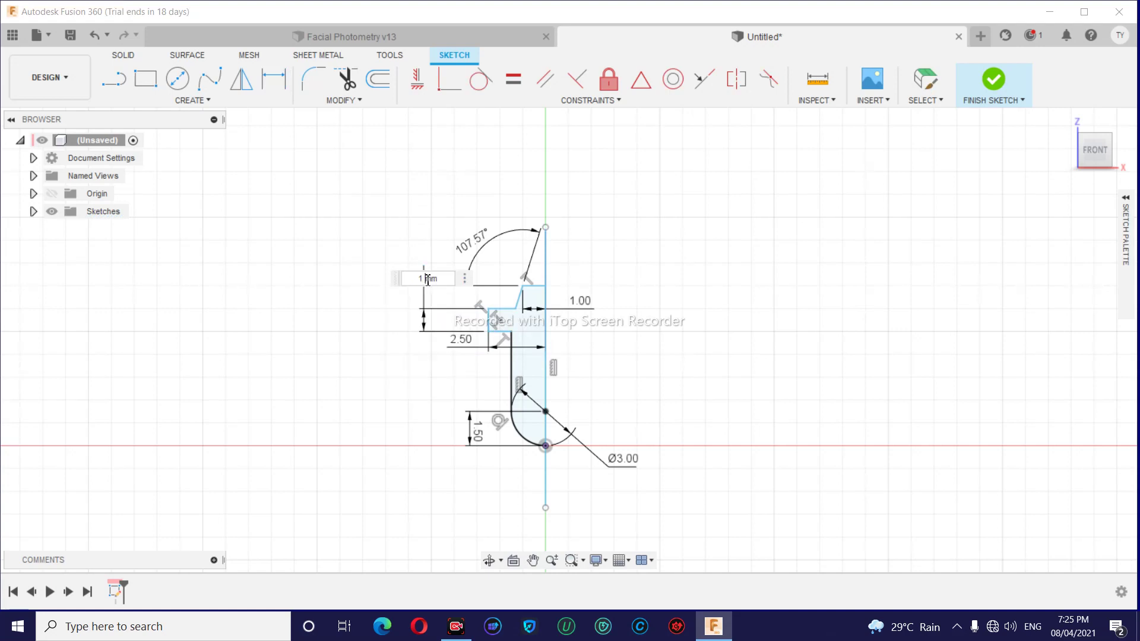
key(ctrl+a)
key(Escape)
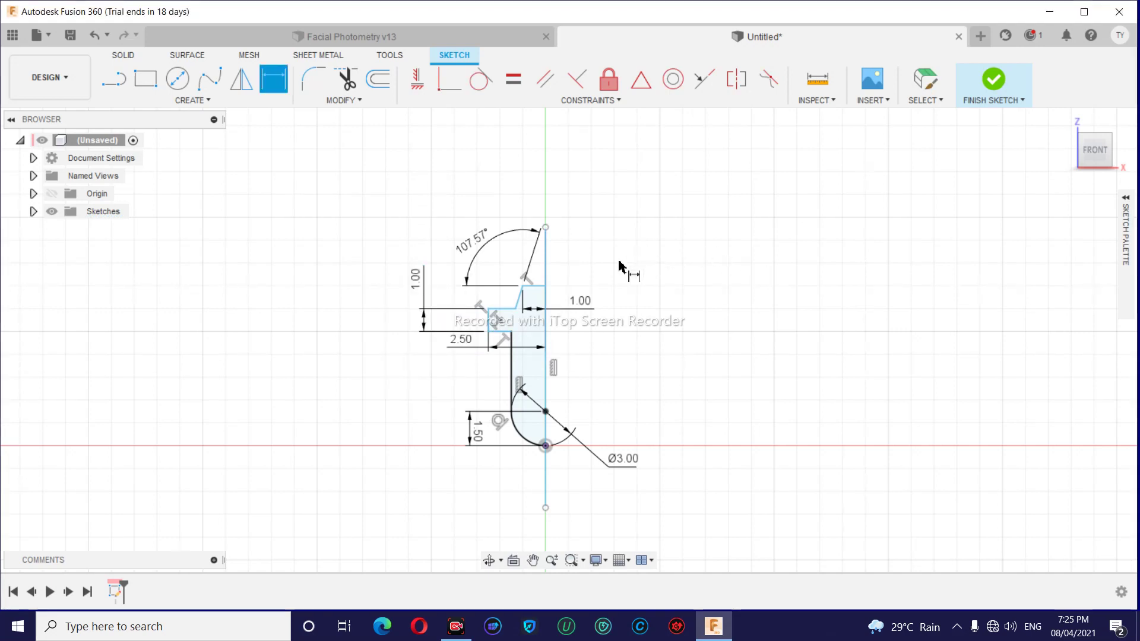
Add a 2.25 mm vertical dimension from the upper step line to the top line.
click(505, 315)
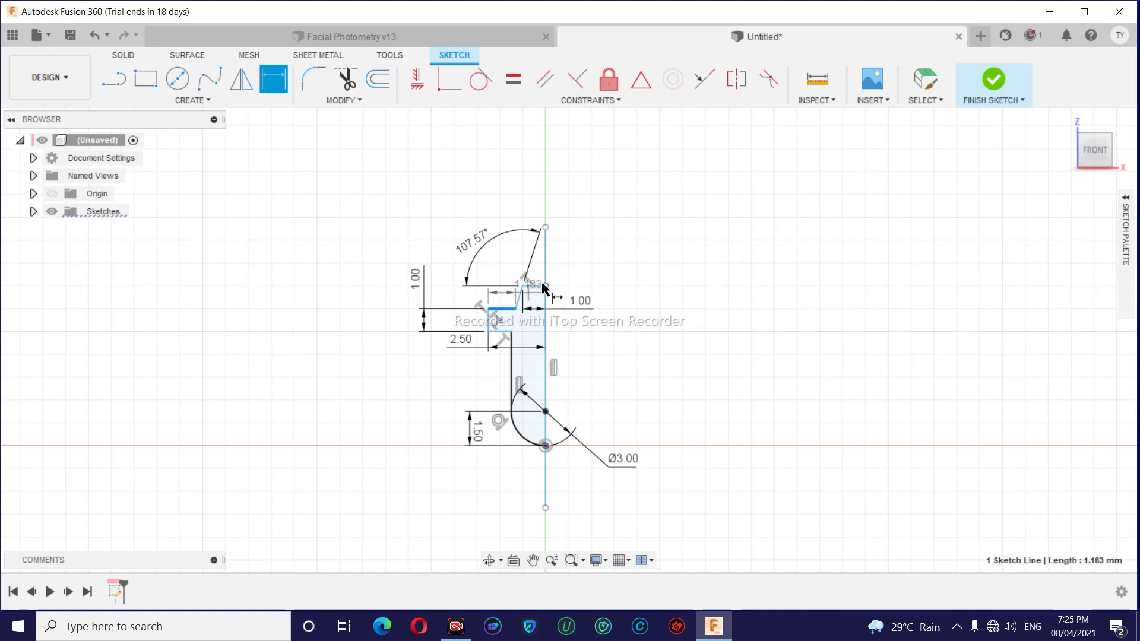
click(538, 288)
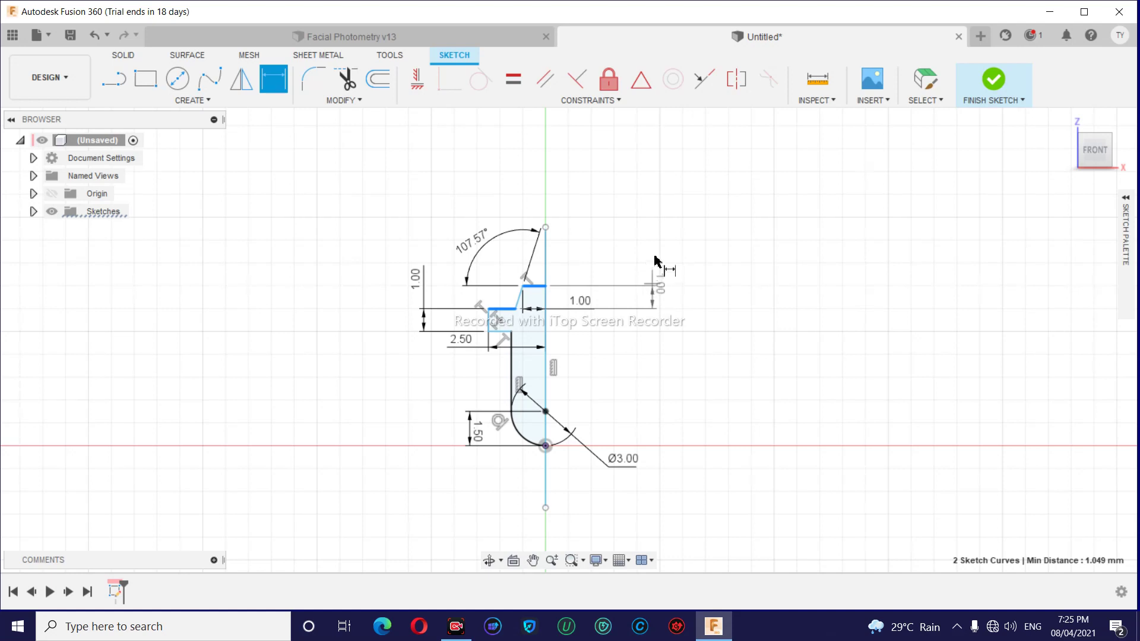
click(644, 237)
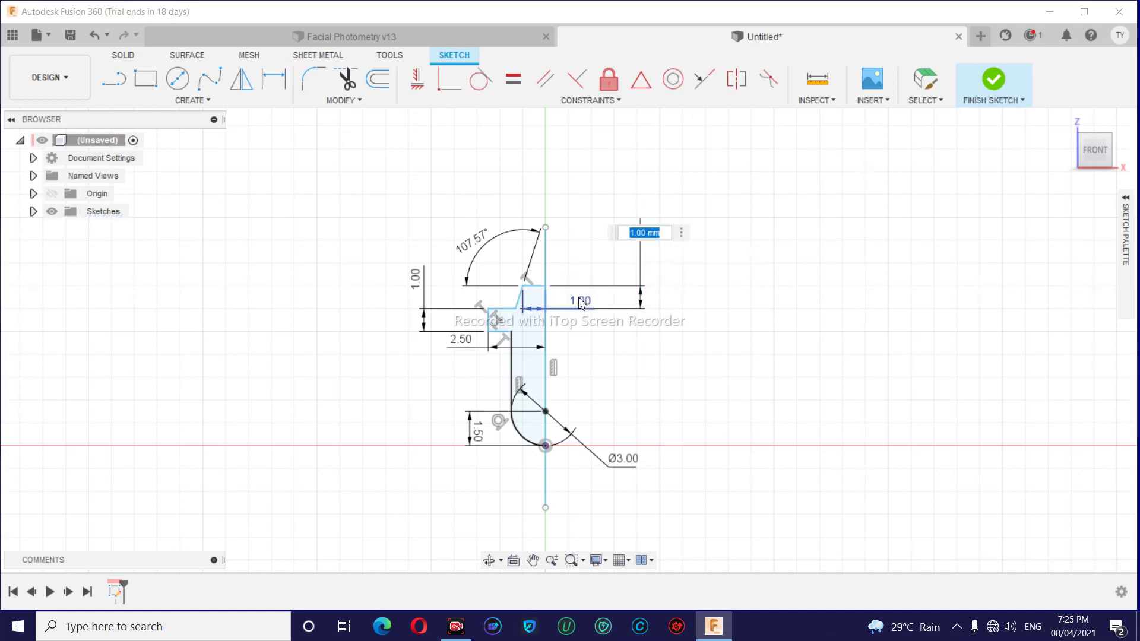
click(581, 328)
text(2.25)
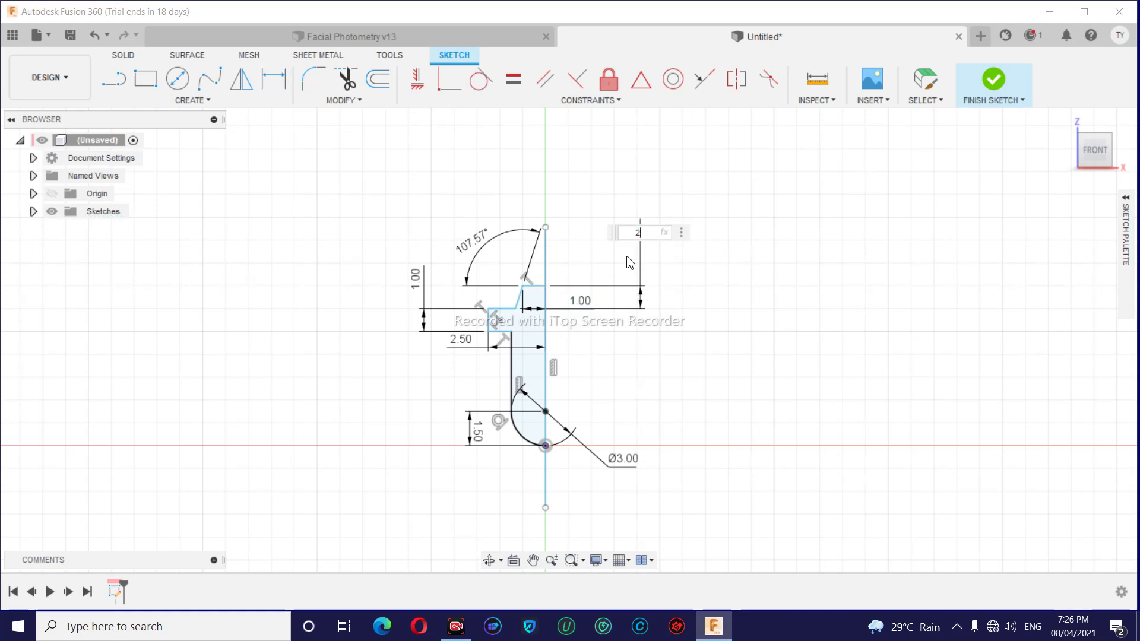
key(Return)
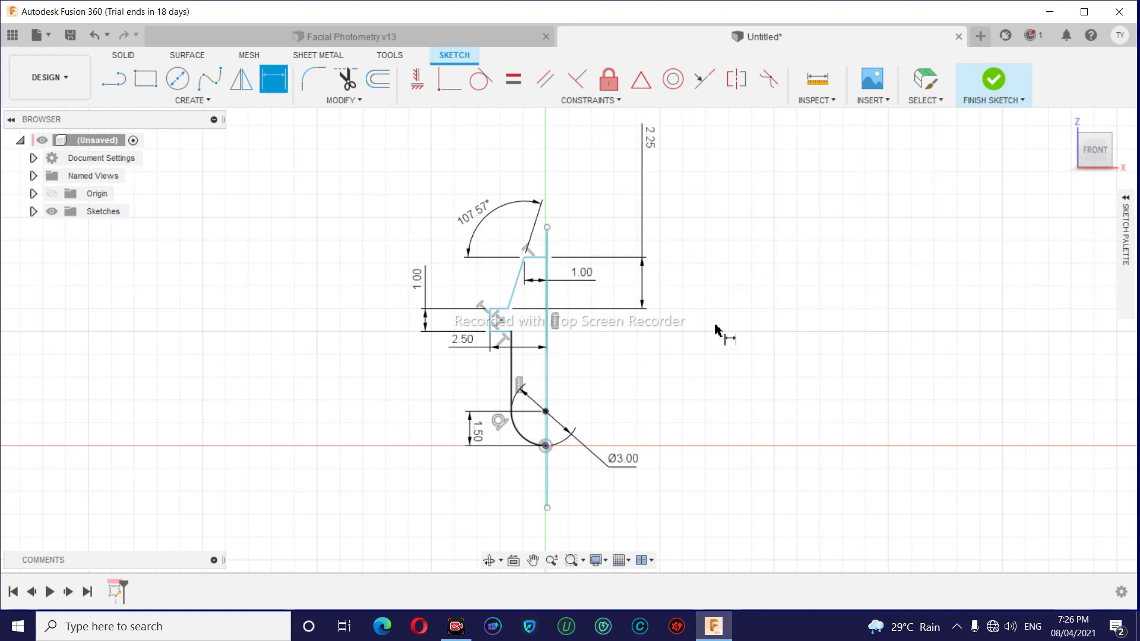
Dimension the height from the short line to the arc's end as 4.00 on the left.
click(501, 331)
click(511, 411)
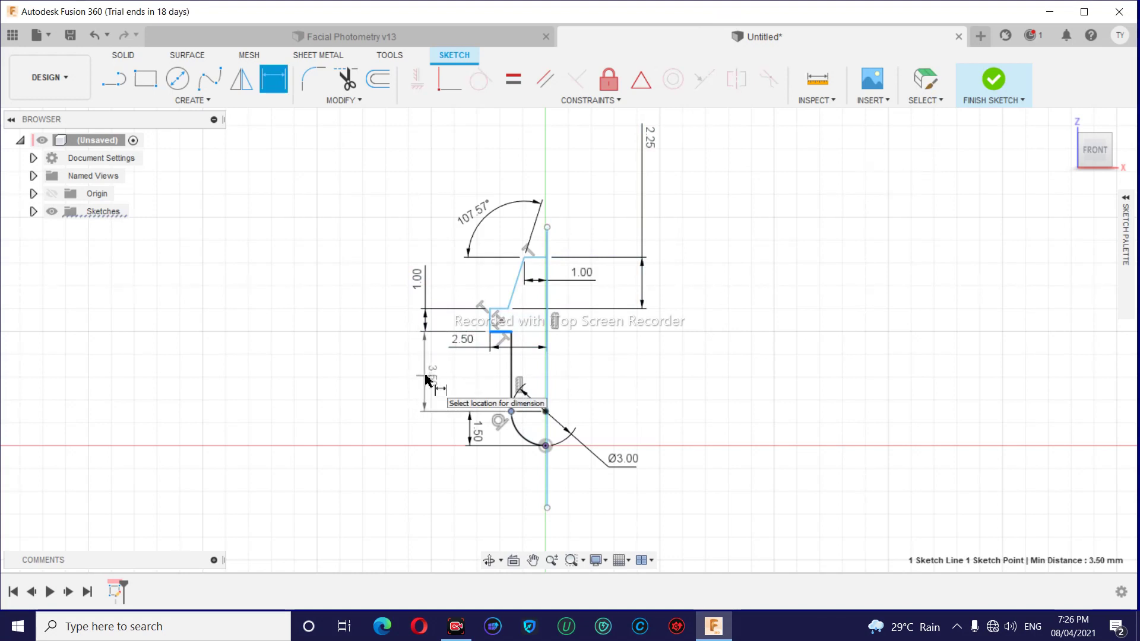
click(426, 380)
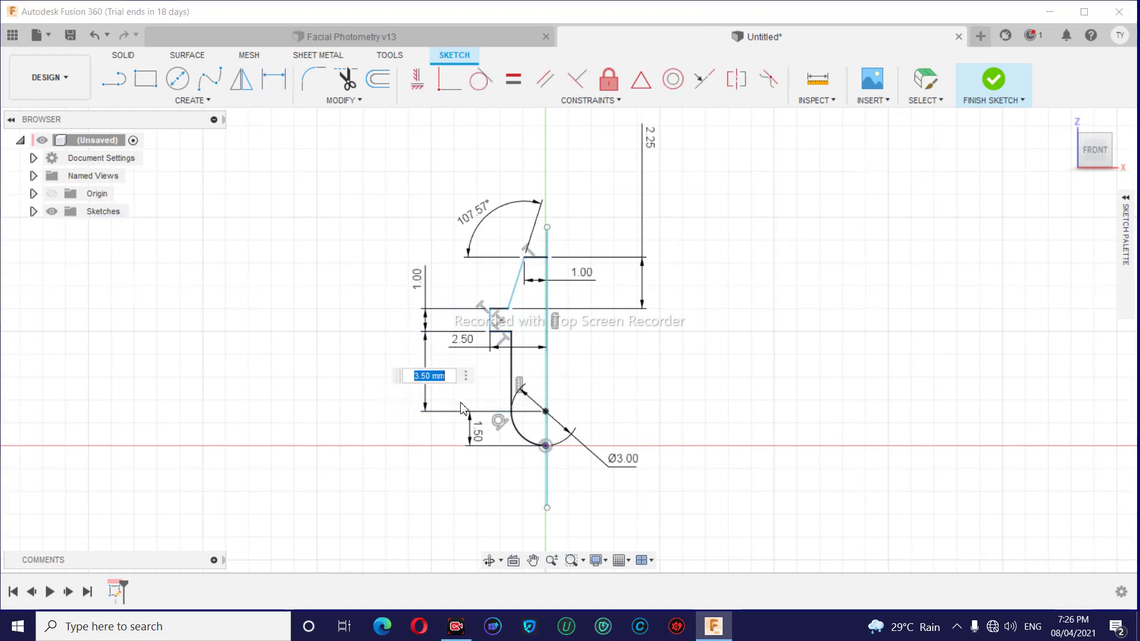
text(4)
key(Return)
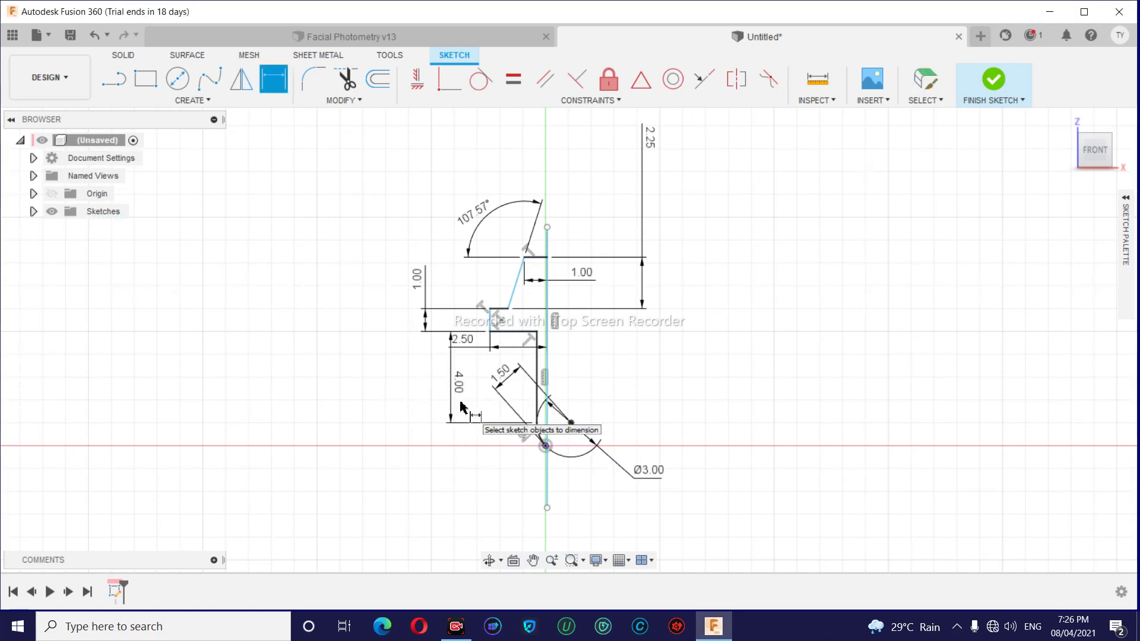
key(Escape)
drag(460, 386, 430, 396)
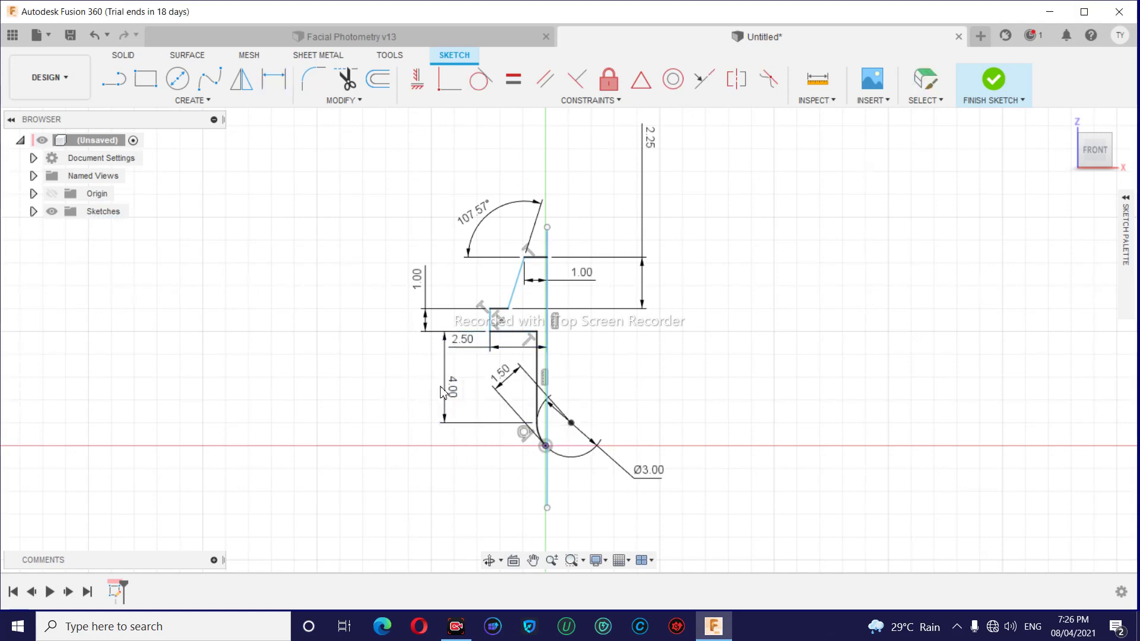
Undo the 4.00 height and re-dimension it at 3.50 mm.
key(d)
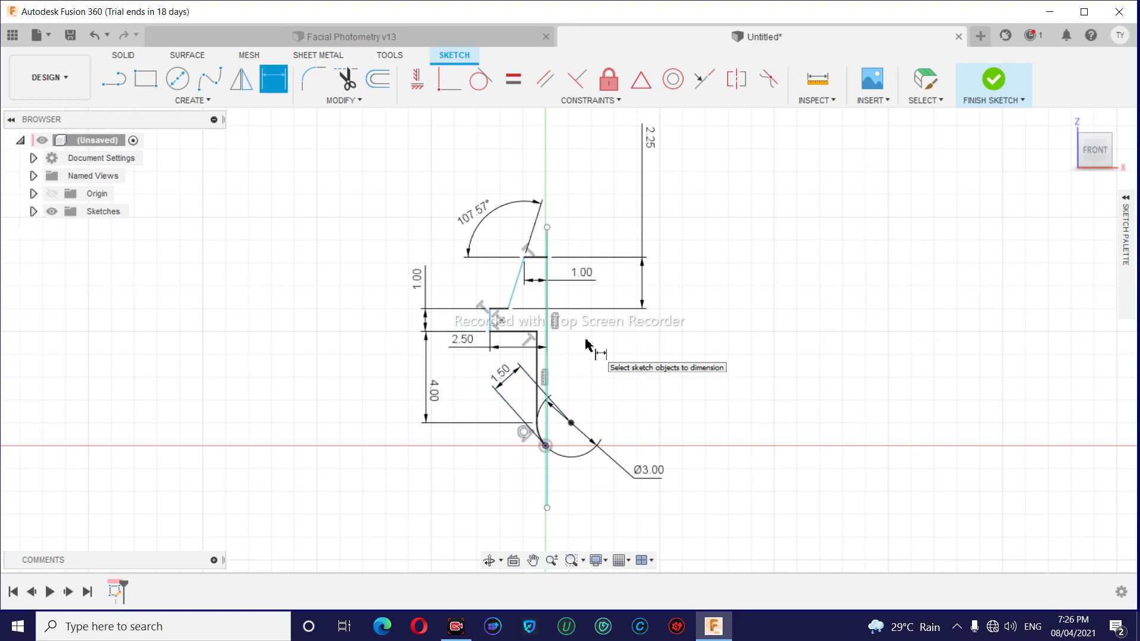
key(Escape)
key(ctrl+z)
key(ctrl+z)
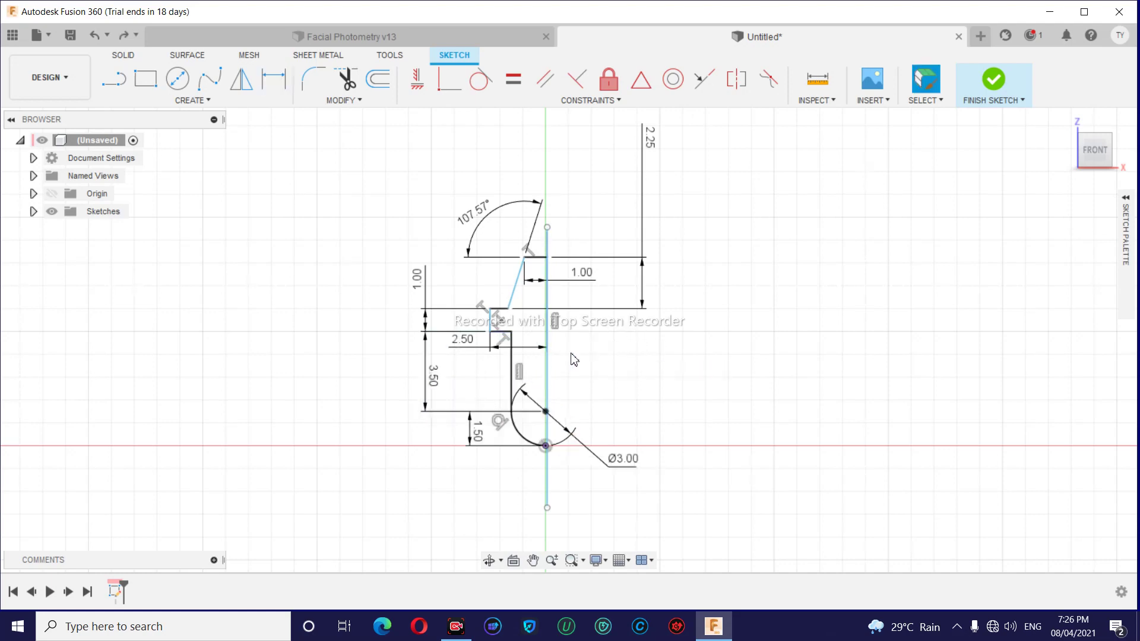
key(d)
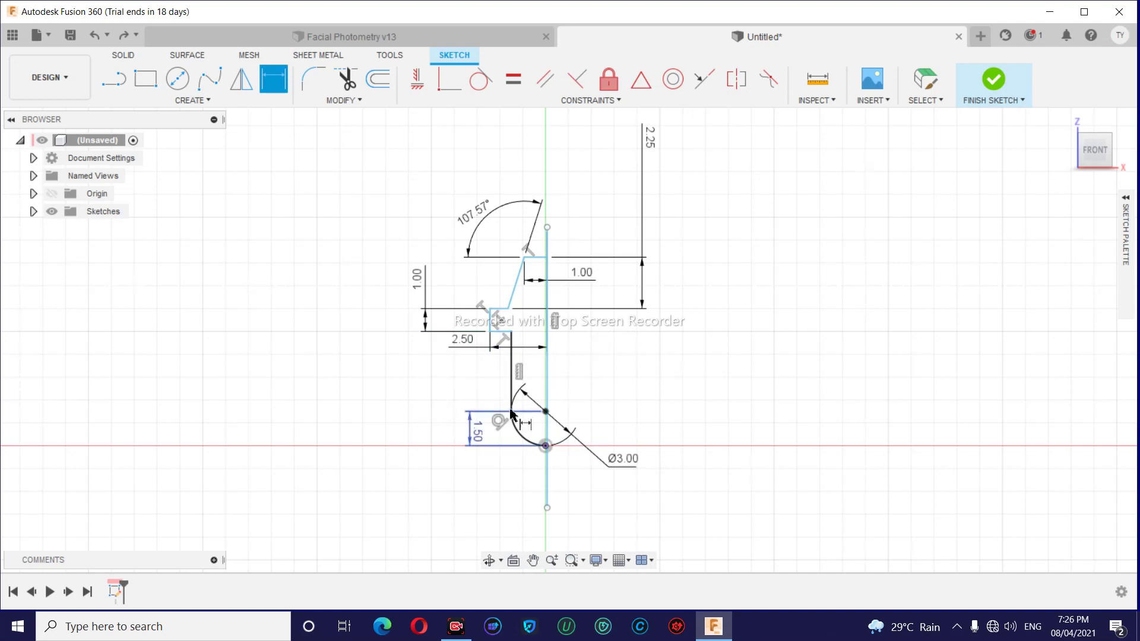
click(502, 331)
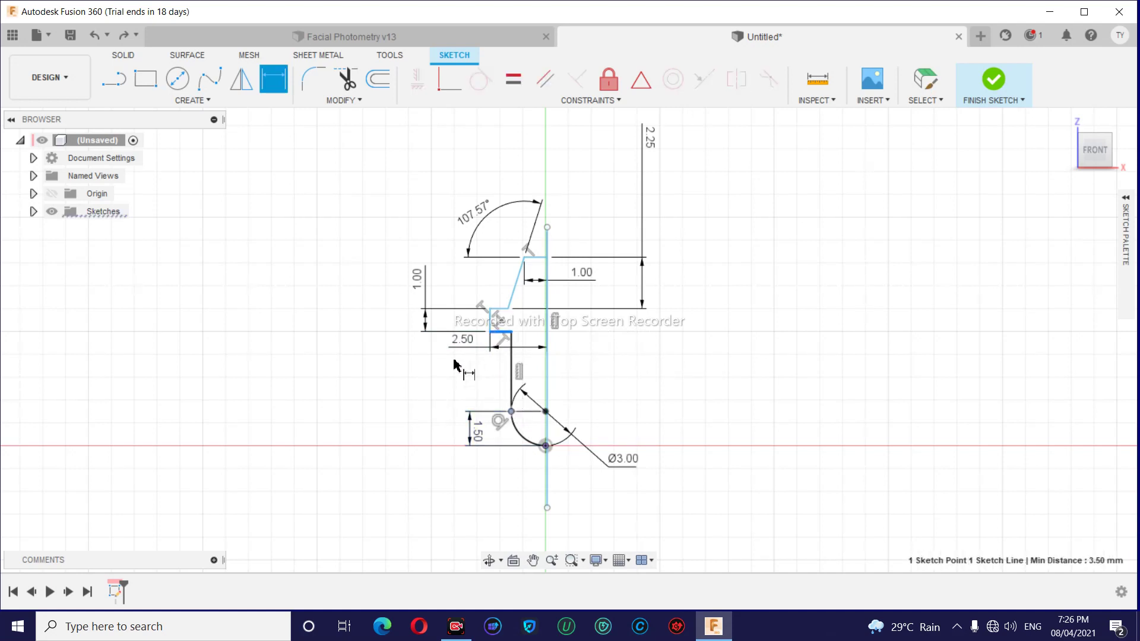
click(426, 381)
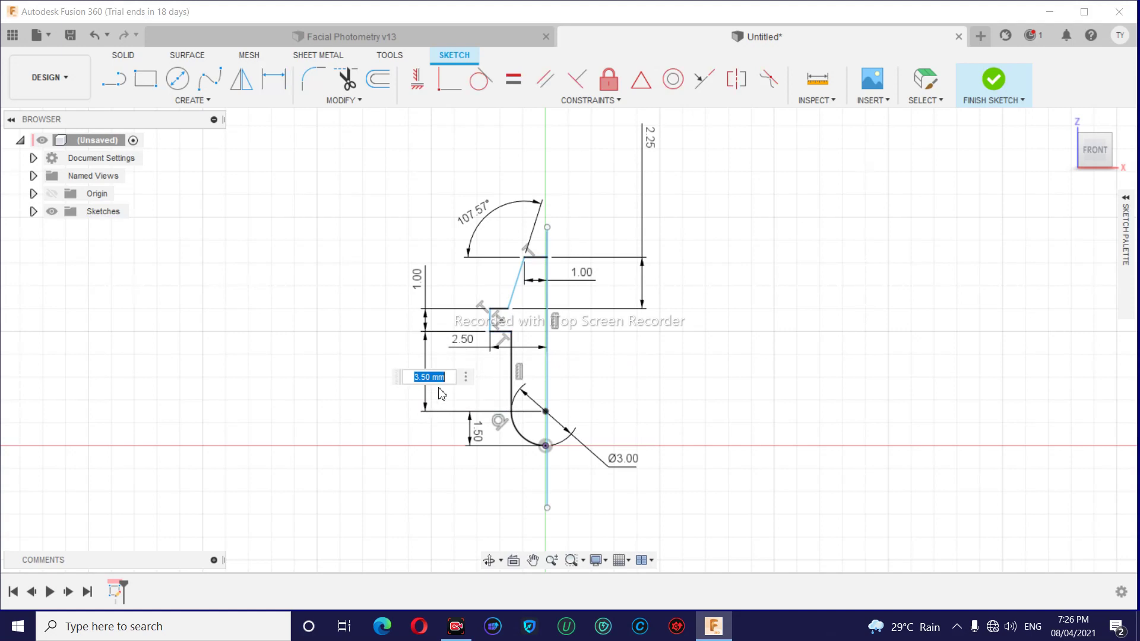
key(Return)
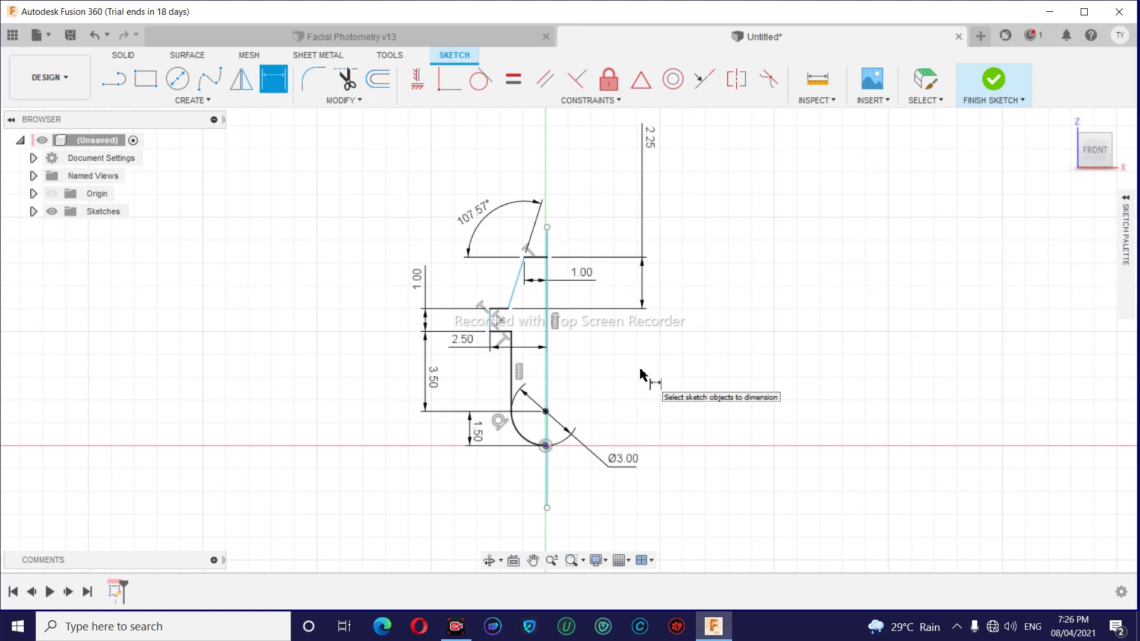
Commit the 2.25 mm vertical dimension by editing its value.
click(651, 145)
double_click(439, 385)
click(433, 387)
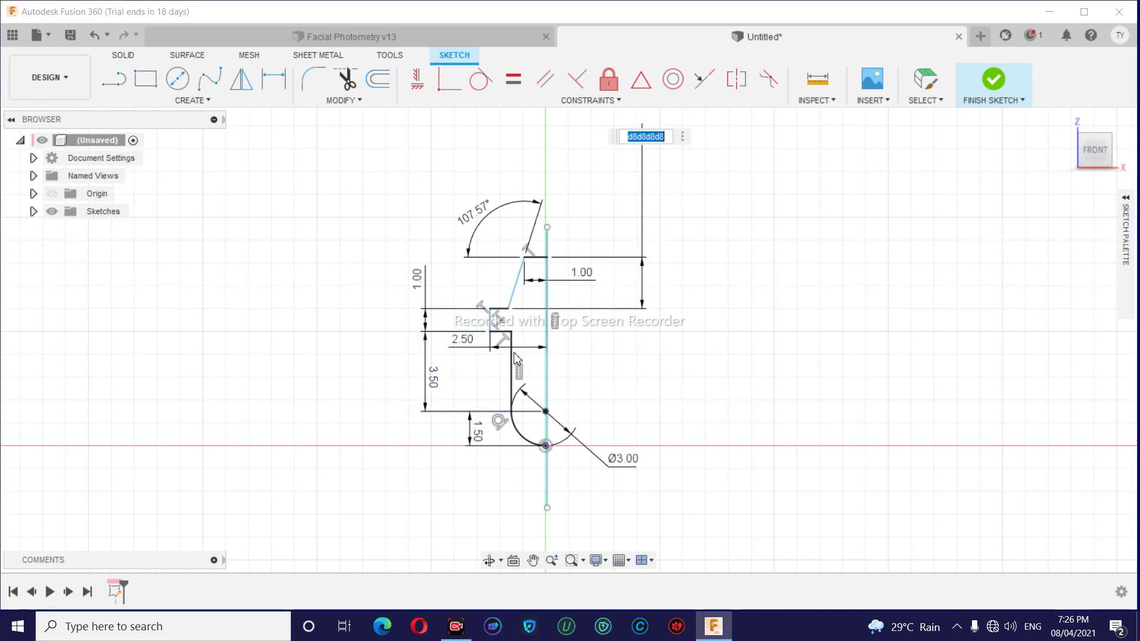
text(2.25)
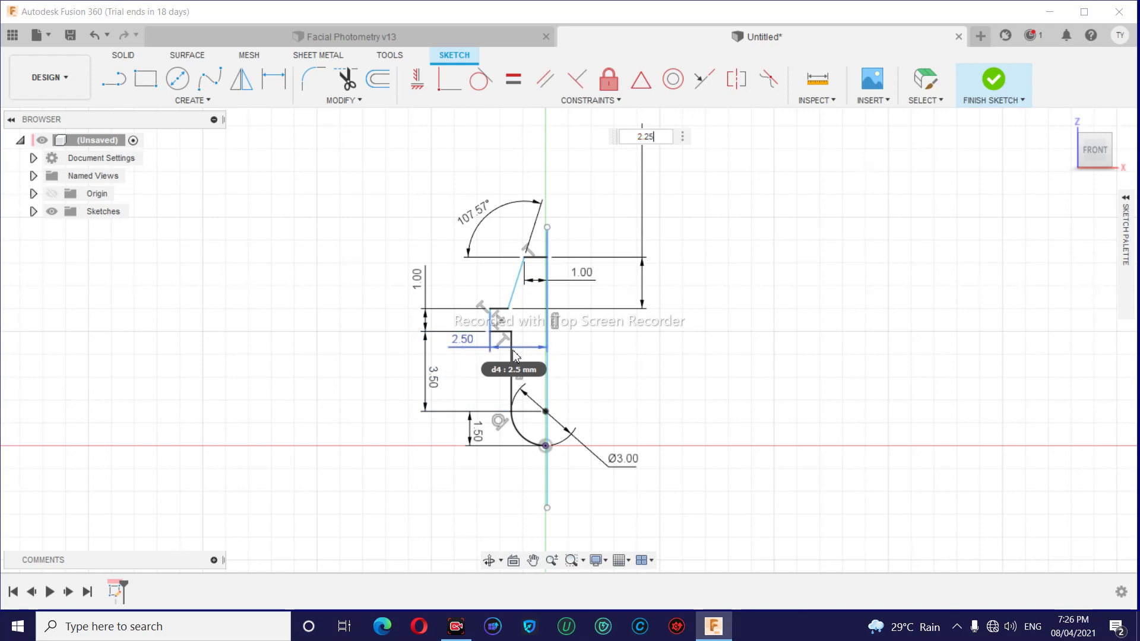
key(Return)
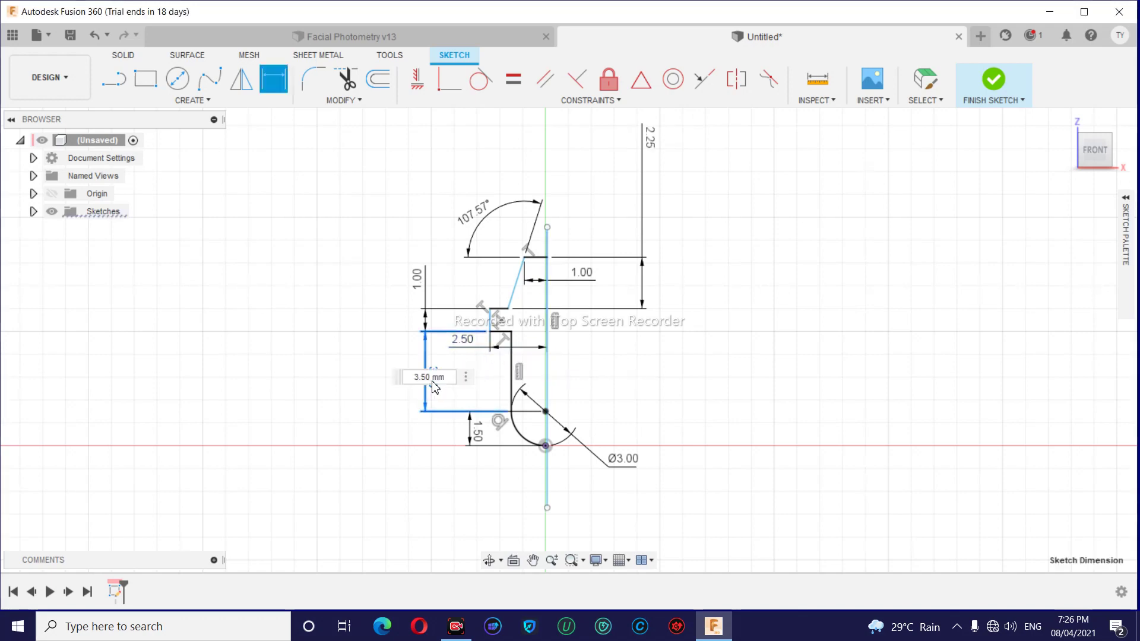
Change the 3.50 step height dimension to 5.00 mm.
double_click(434, 387)
text(5)
key(Return)
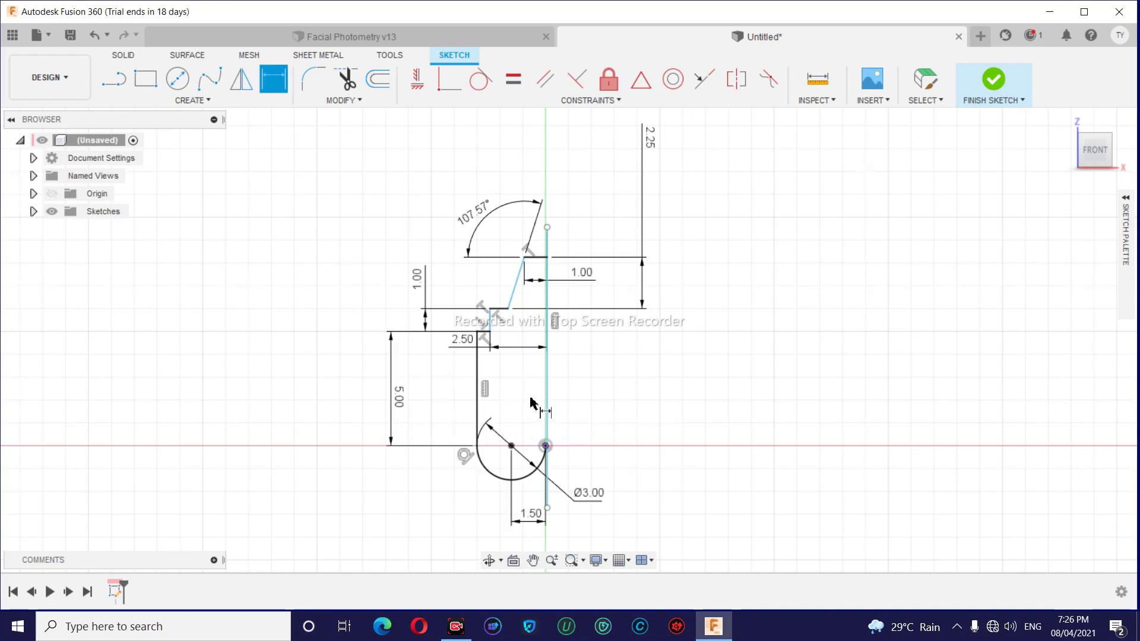
key(Escape)
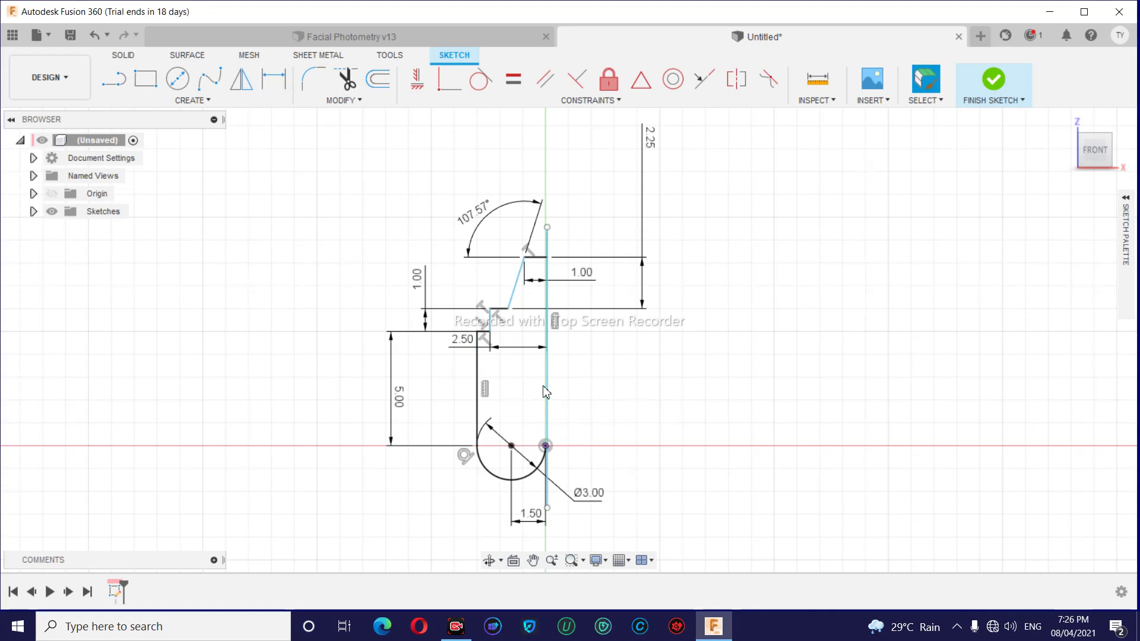
Undo the 5.00 edit back to 3.50, then try 120° and 135° for the slanted edge angle.
key(ctrl+z)
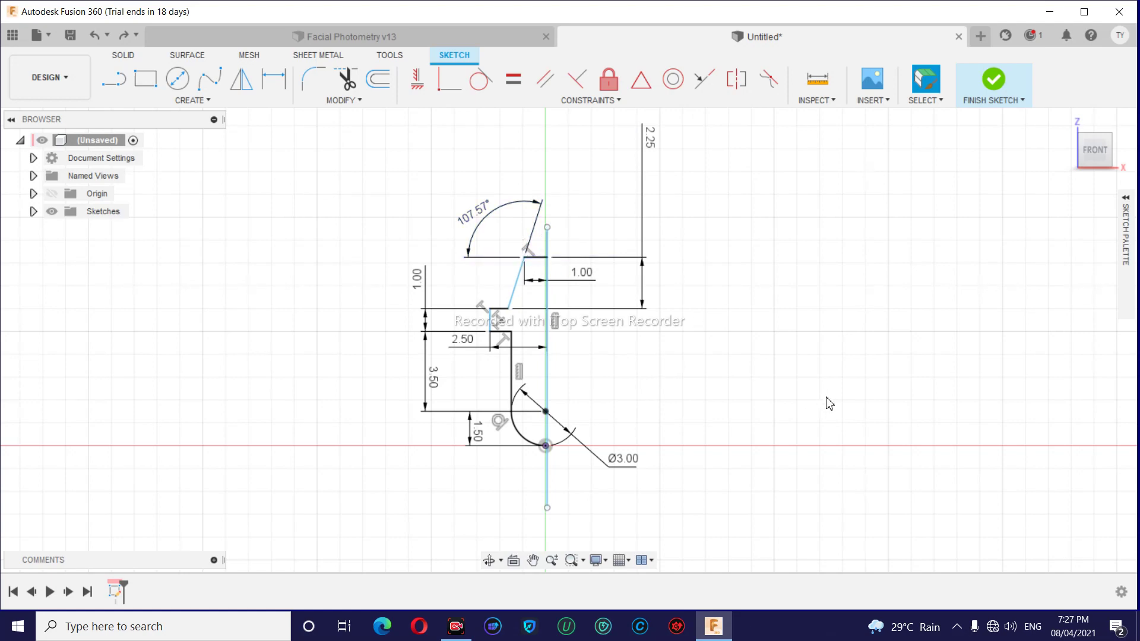
scroll(666, 400, up, 2)
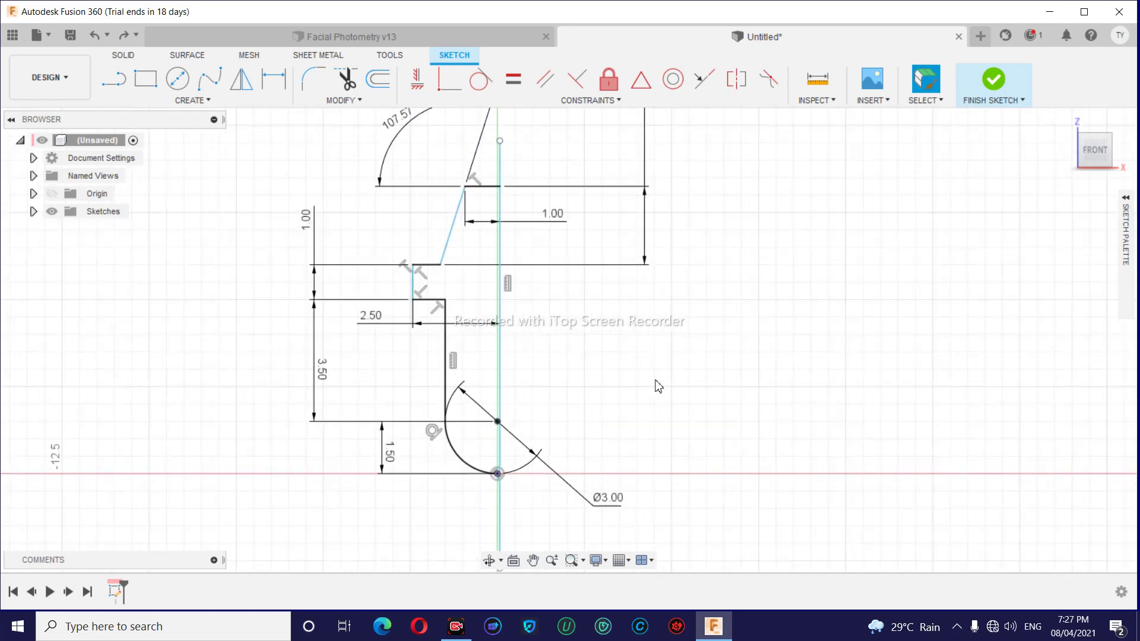
scroll(656, 387, down, 1)
double_click(422, 142)
text(1)
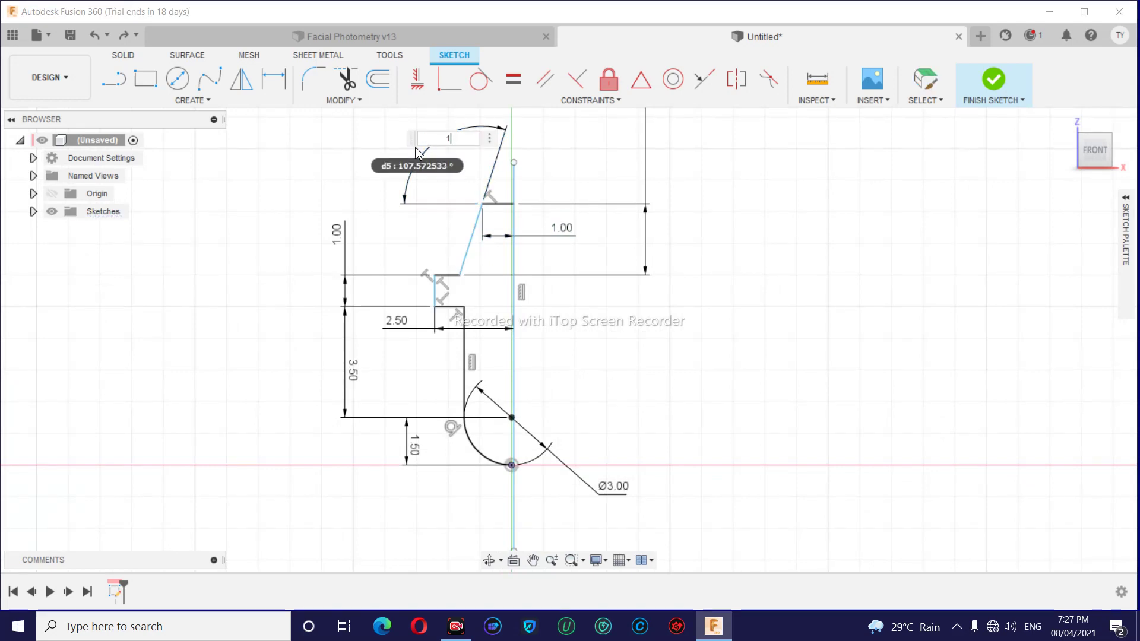
key(Return)
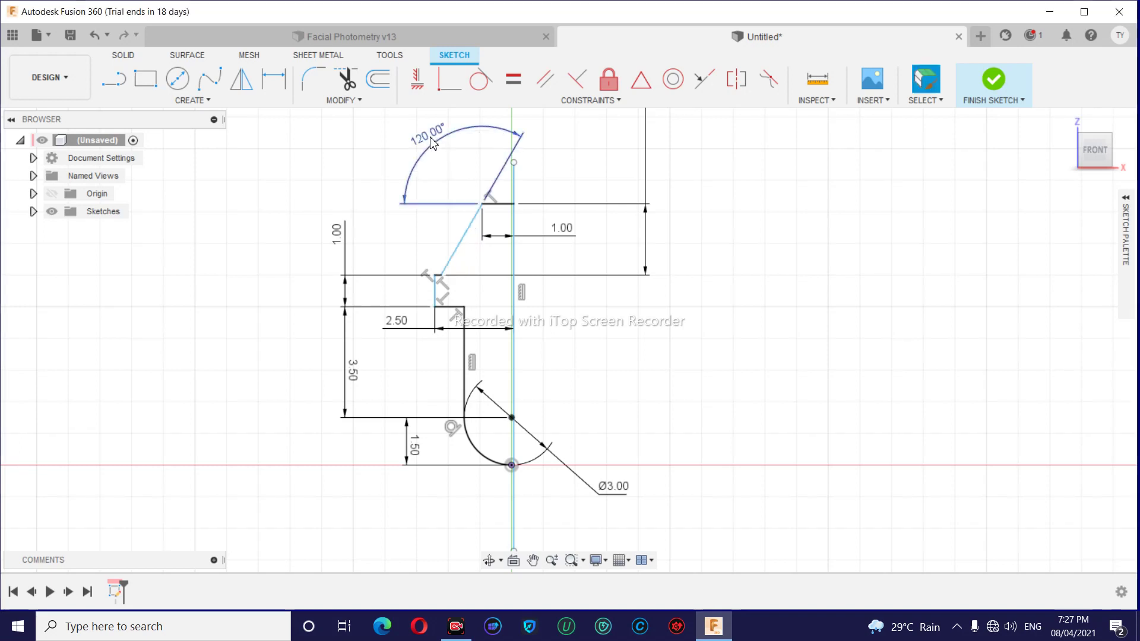
double_click(431, 142)
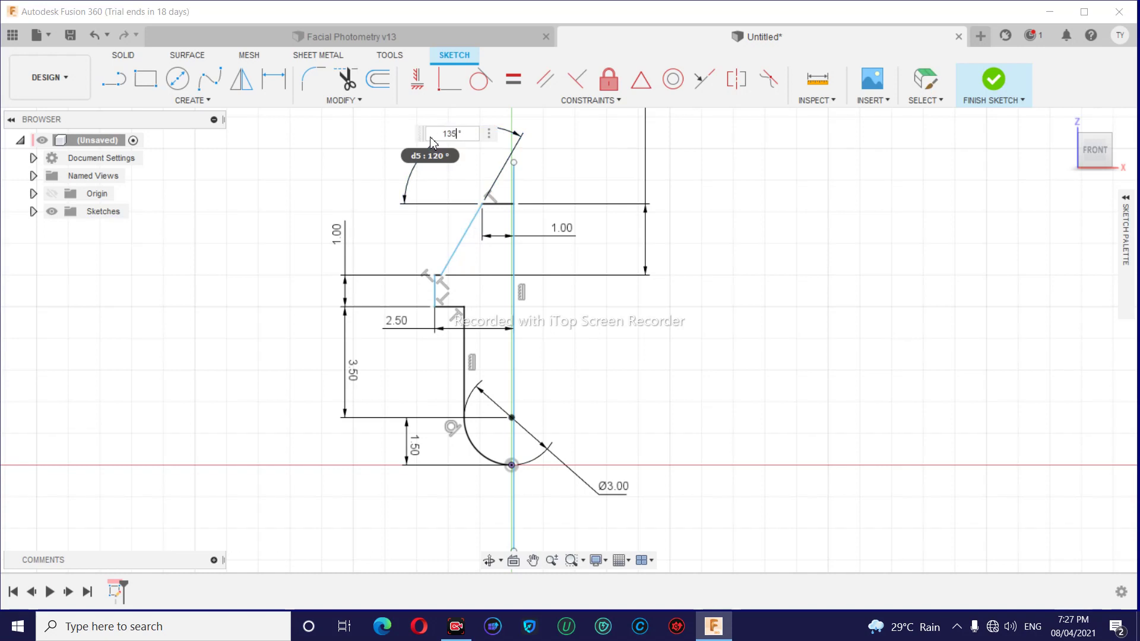
key(Return)
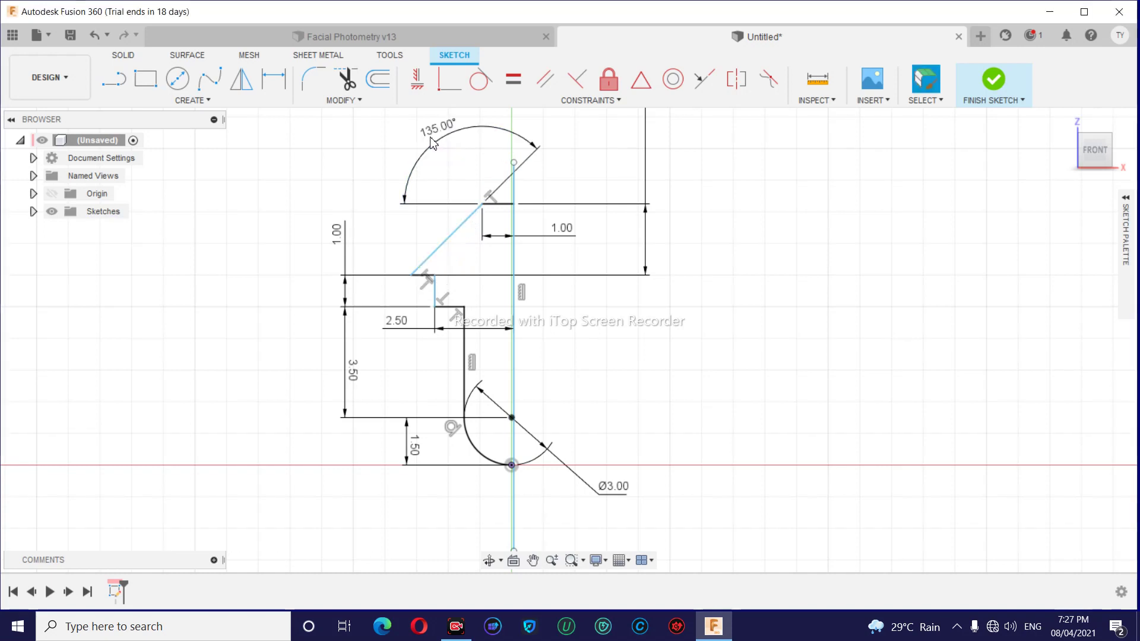
Set the slanted edge's angle dimension to 105°.
double_click(432, 141)
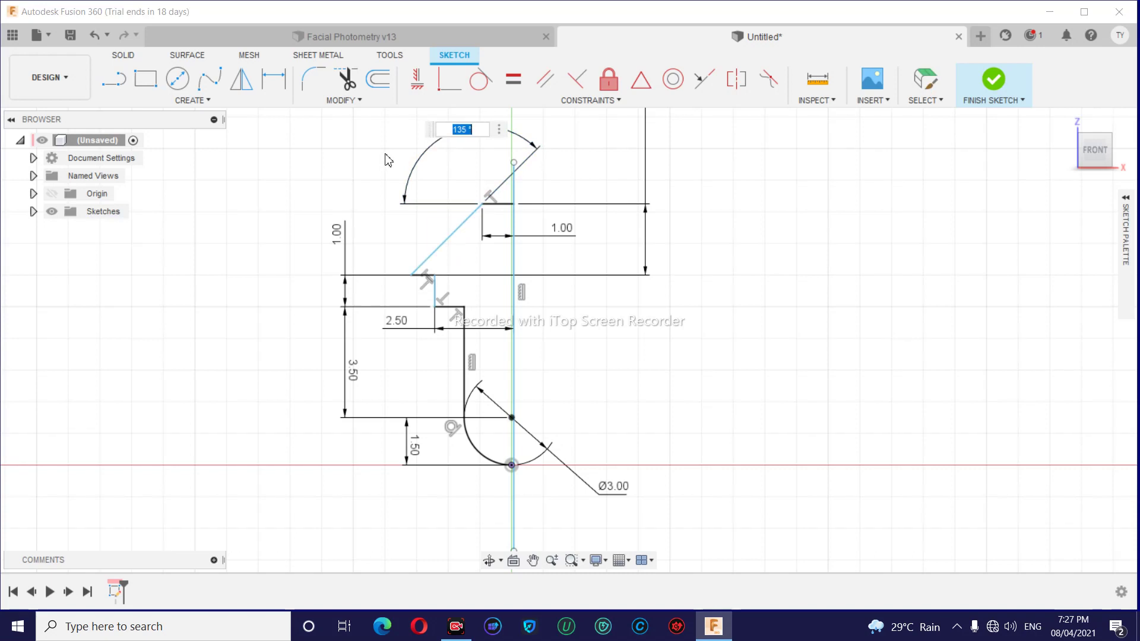
text(1)
key(Return)
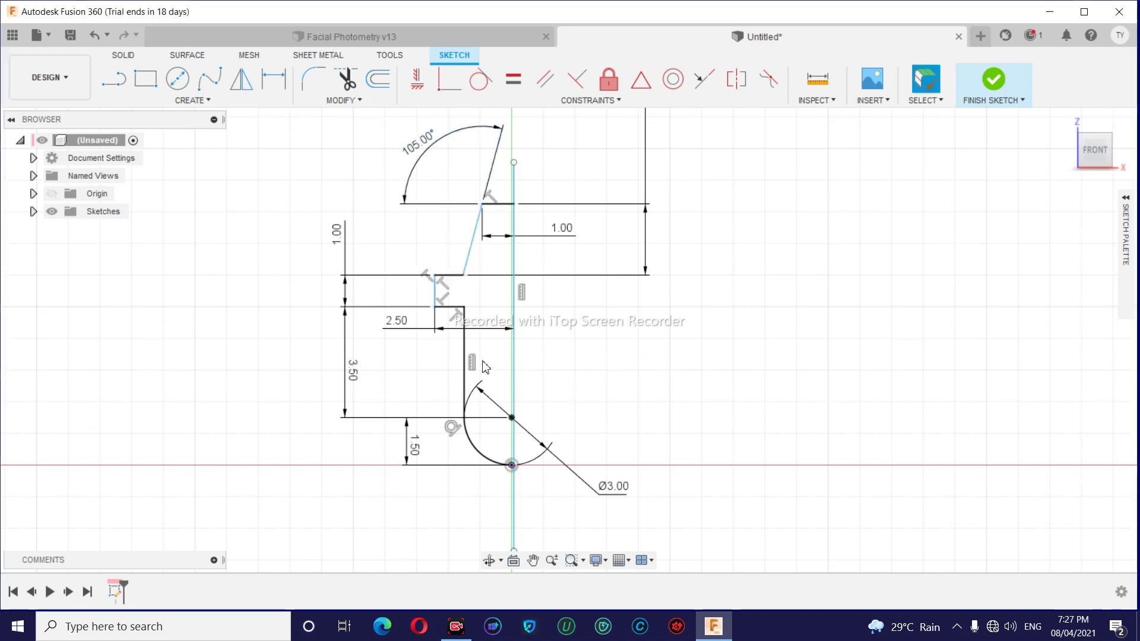
scroll(484, 369, up, 1)
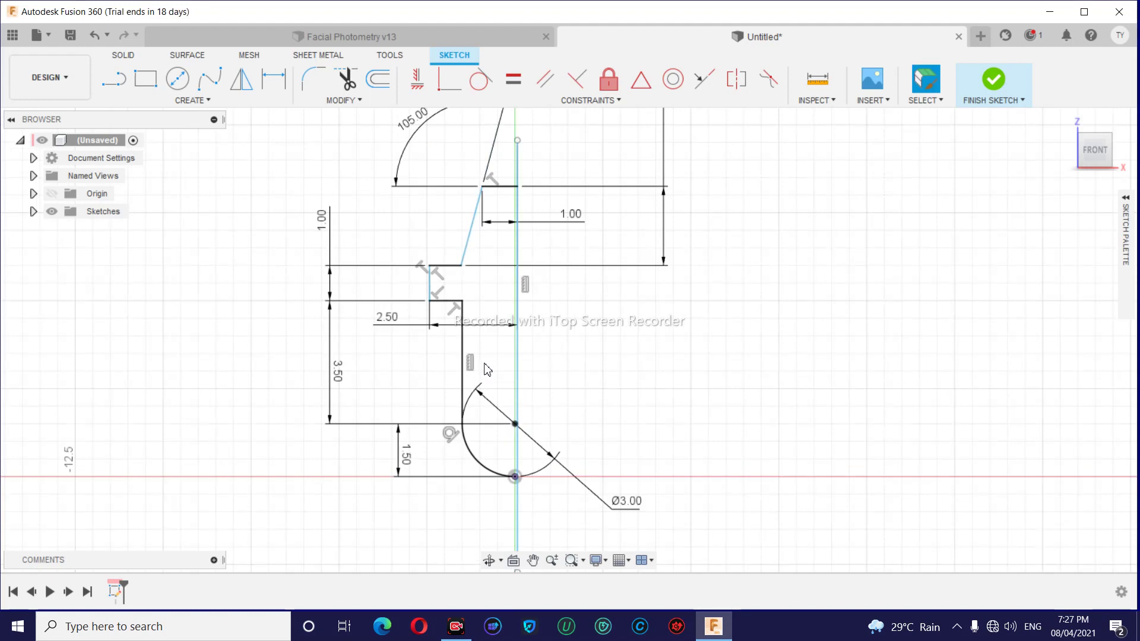
scroll(797, 358, down, 1)
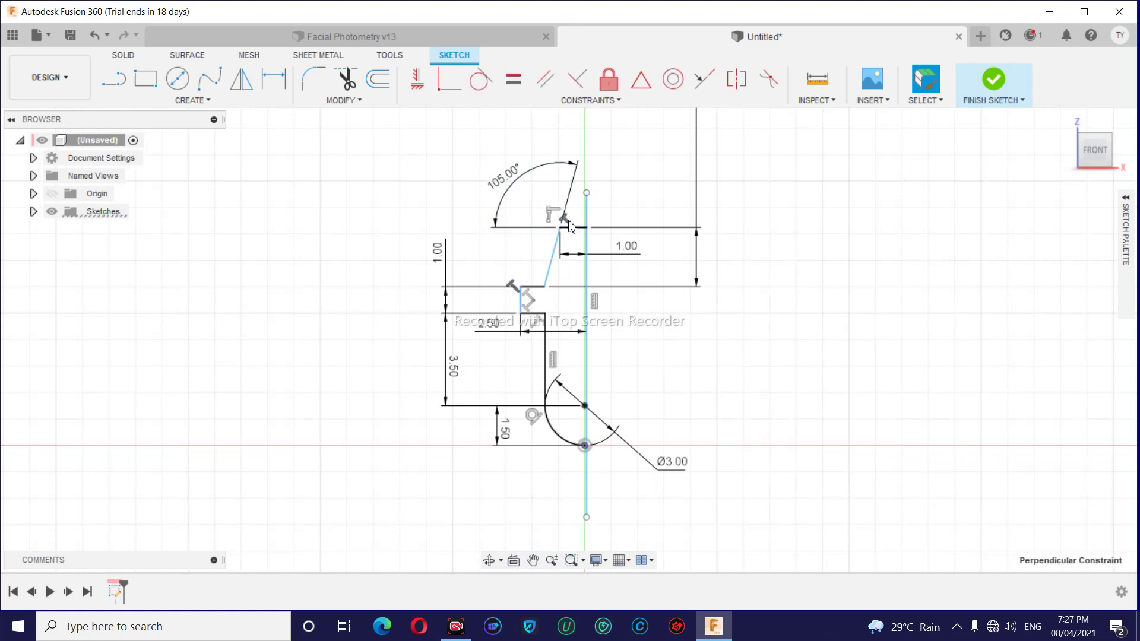
Remove the perpendicular constraint at the upper corner of the profile.
right_click(568, 226)
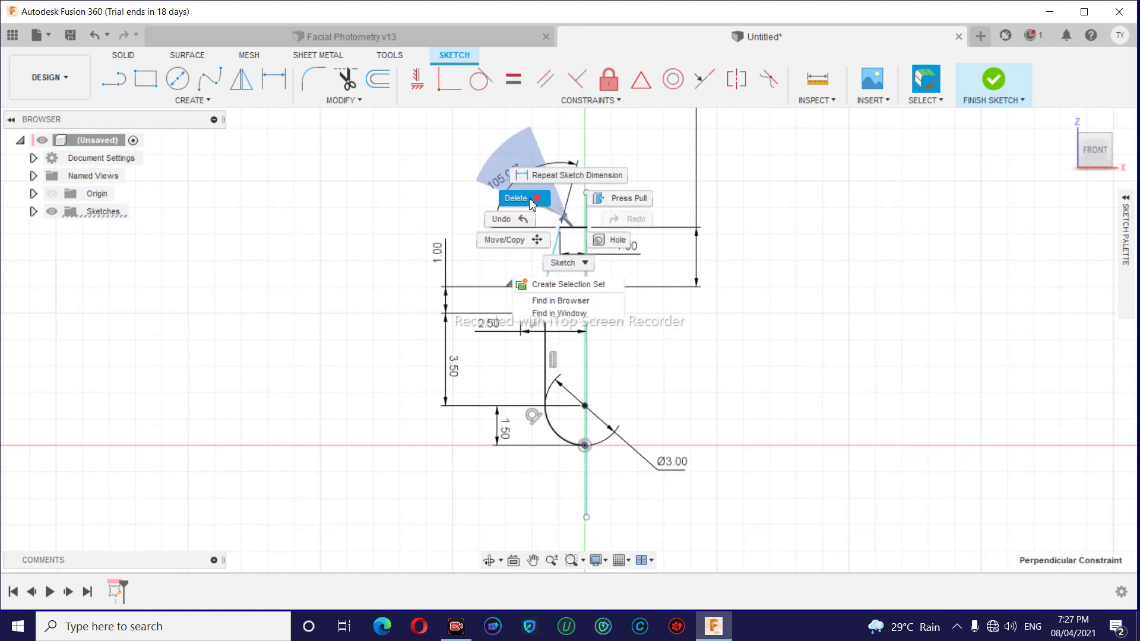
click(668, 291)
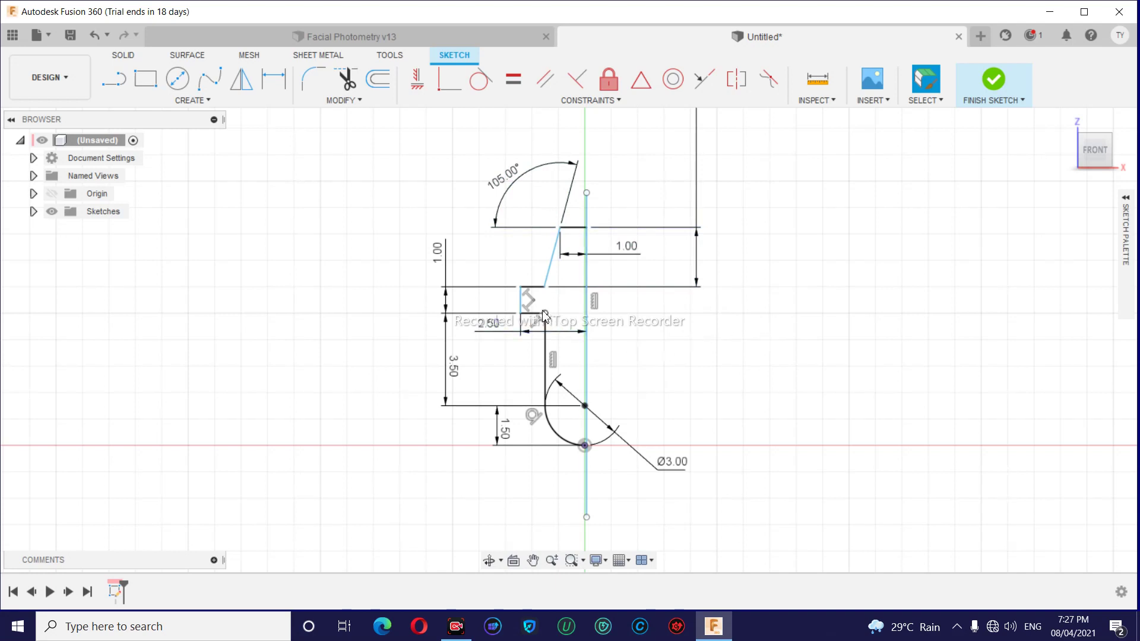
scroll(602, 329, up, 2)
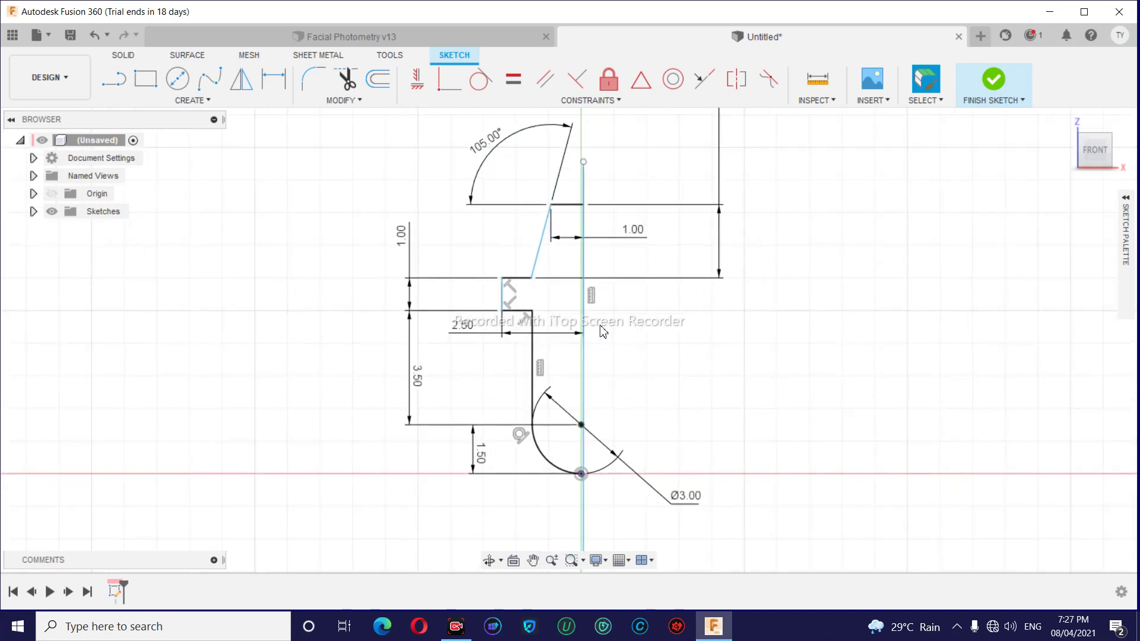
right_click(525, 317)
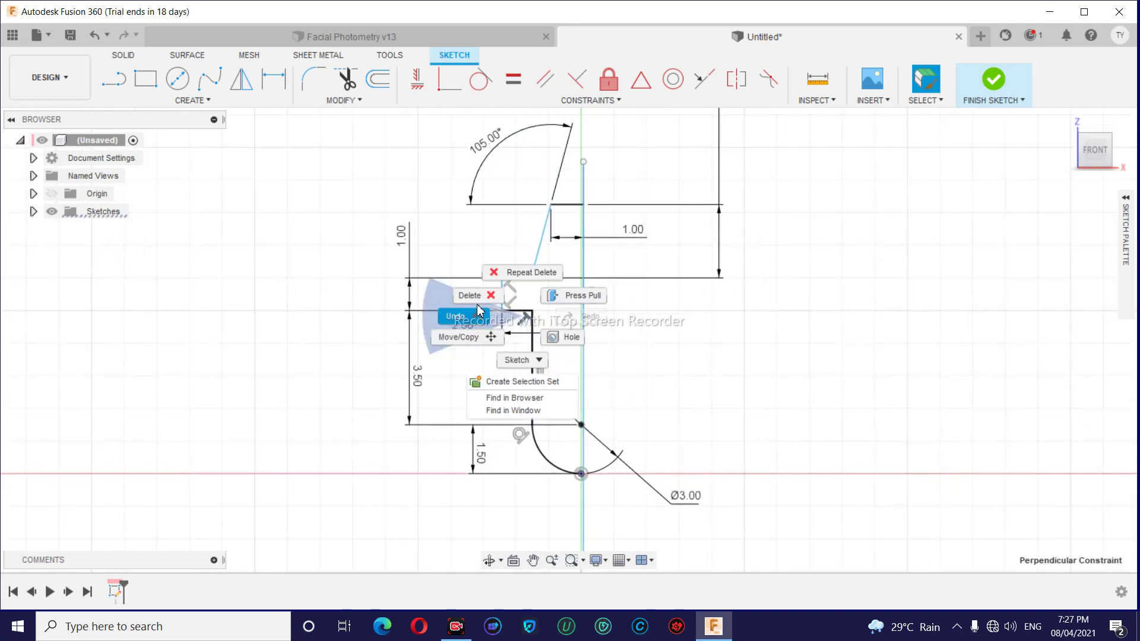
click(501, 311)
Try changing the 3.50 step height to 5, then undo back to 3.50.
click(422, 383)
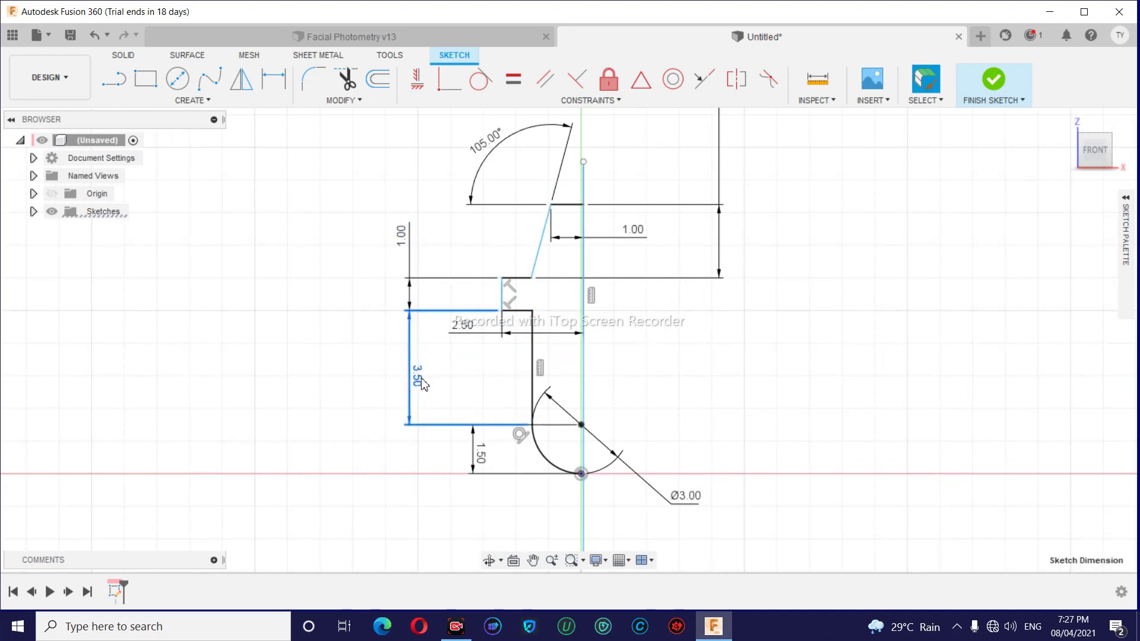
double_click(421, 383)
text(5)
key(Return)
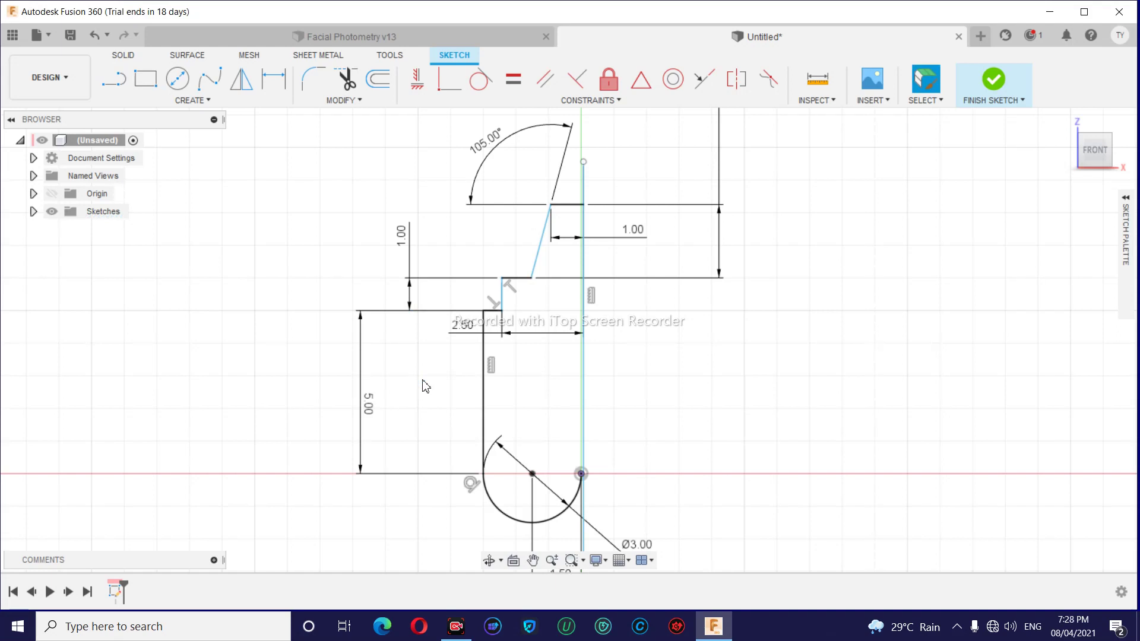
key(ctrl+z)
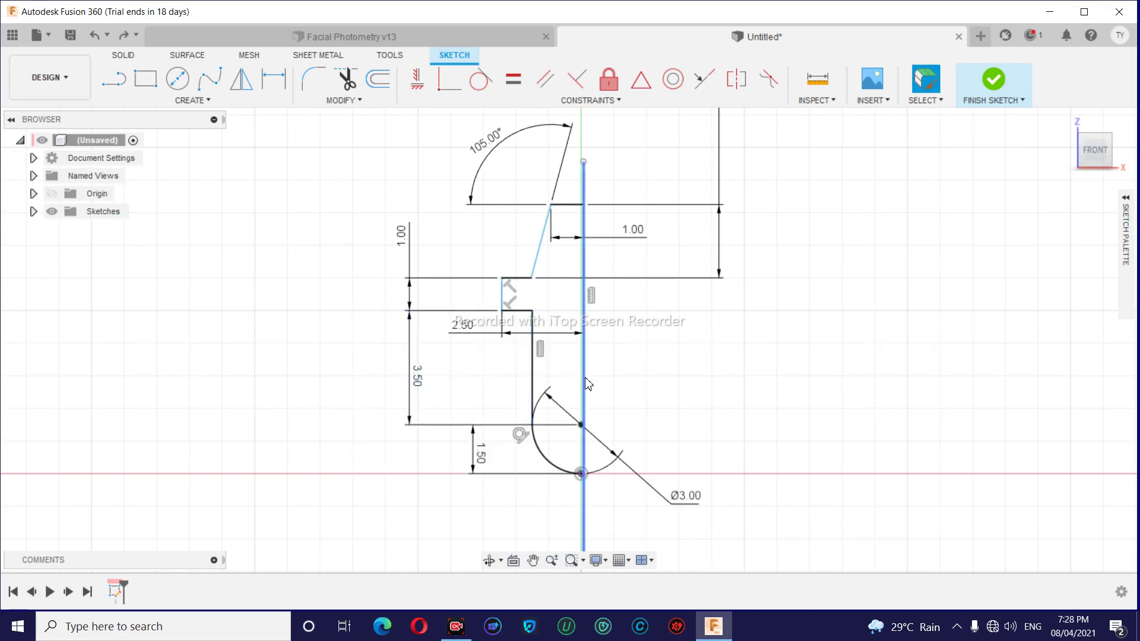
Delete the perpendicular constraint at the step corner, then restore it.
right_click(582, 480)
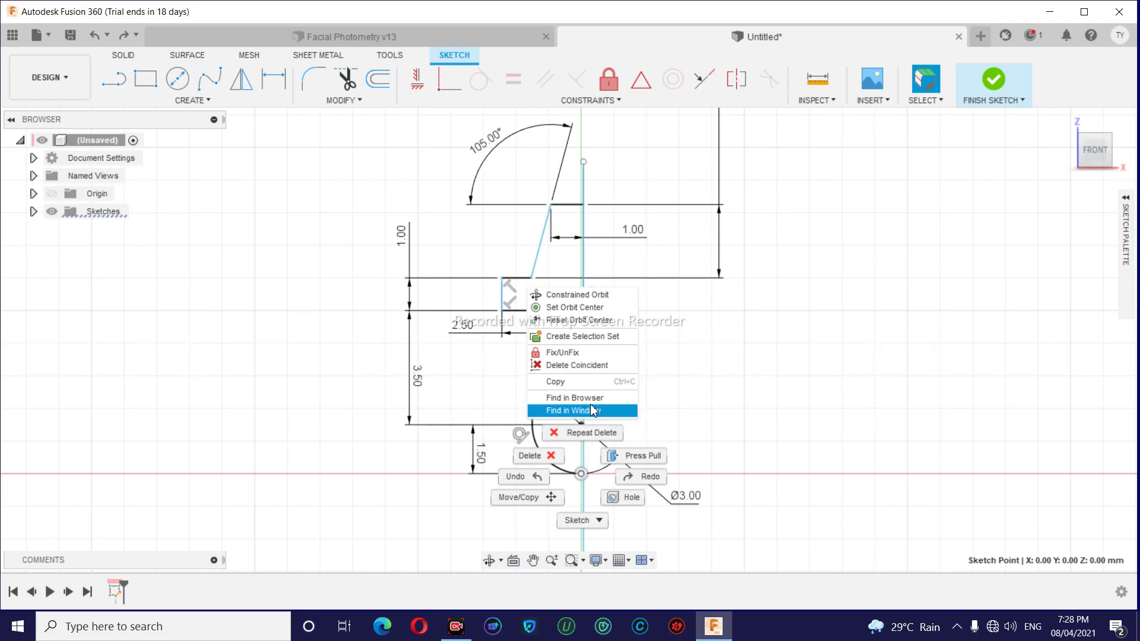
click(575, 352)
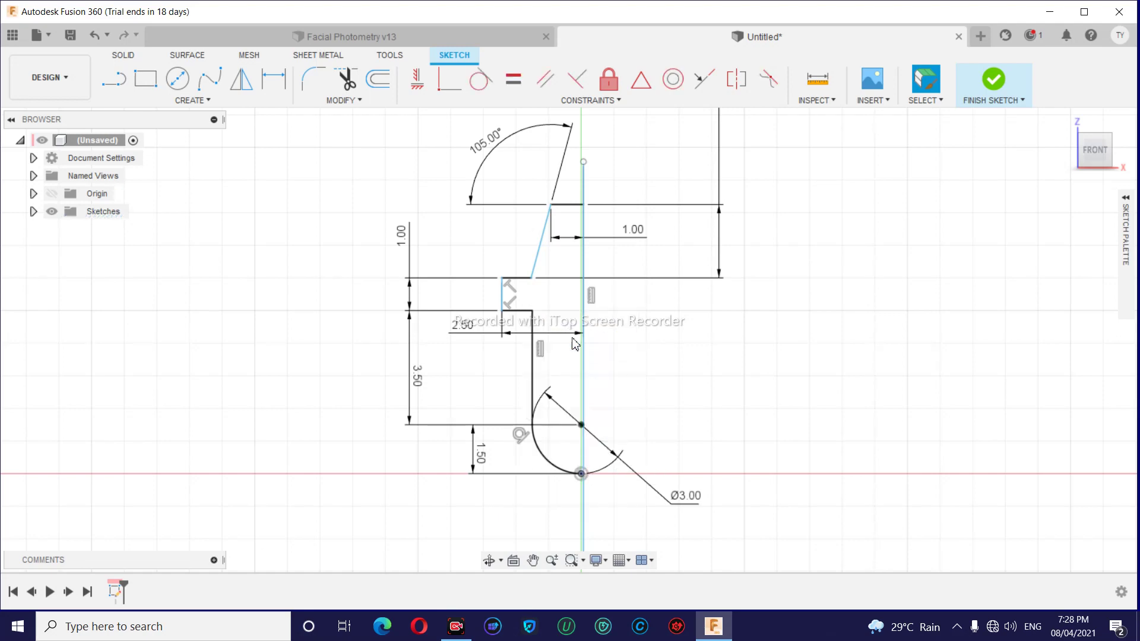
right_click(511, 287)
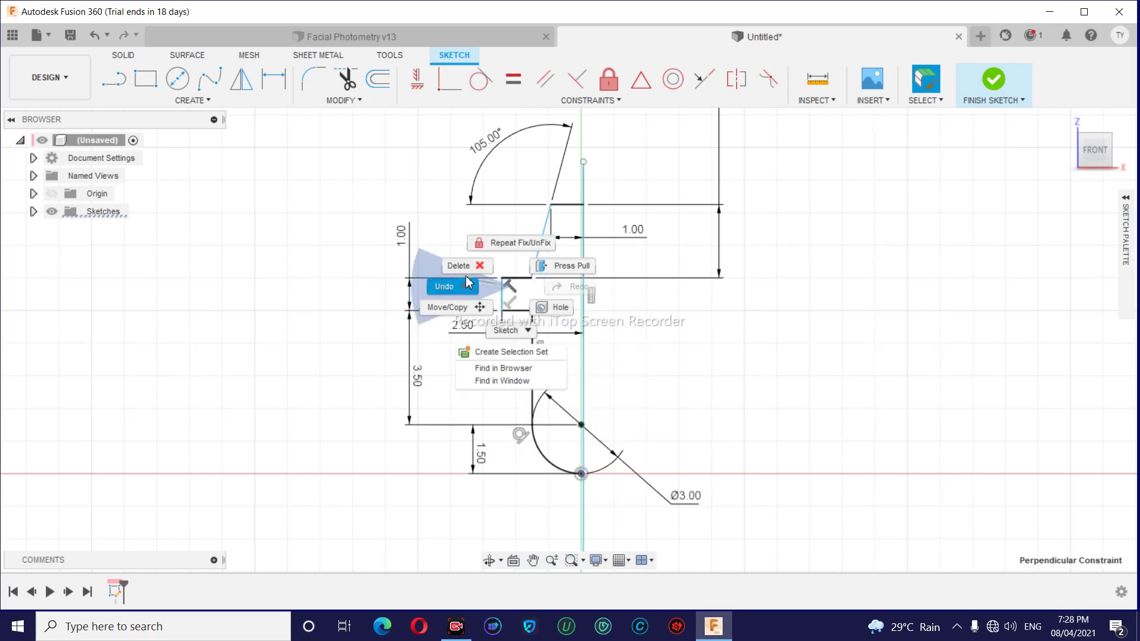
click(451, 286)
right_click(510, 304)
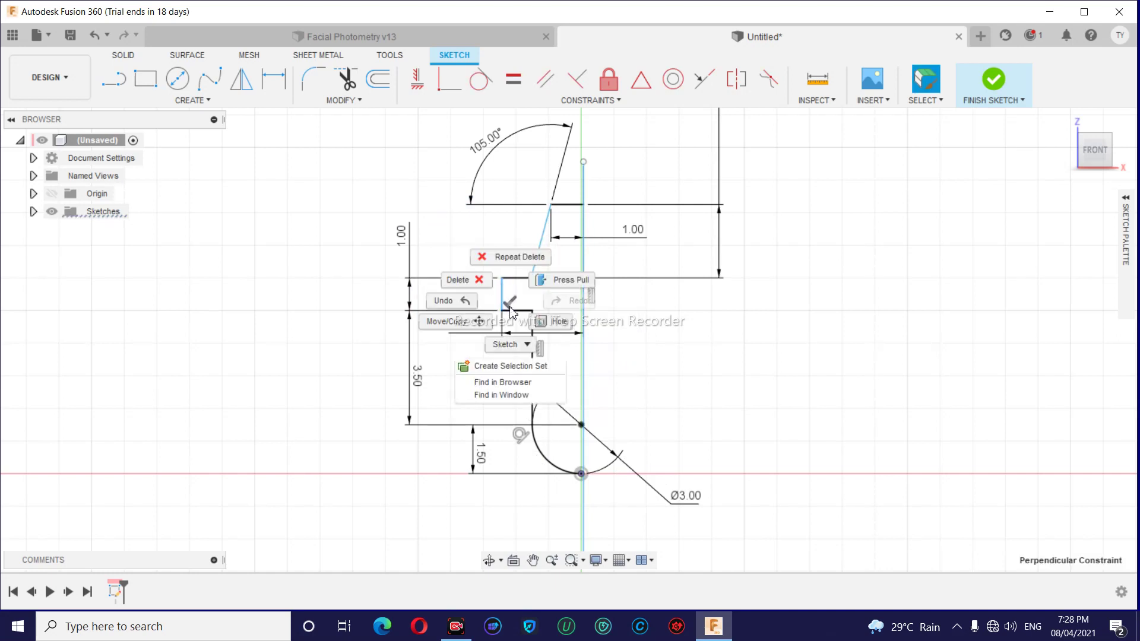
click(433, 301)
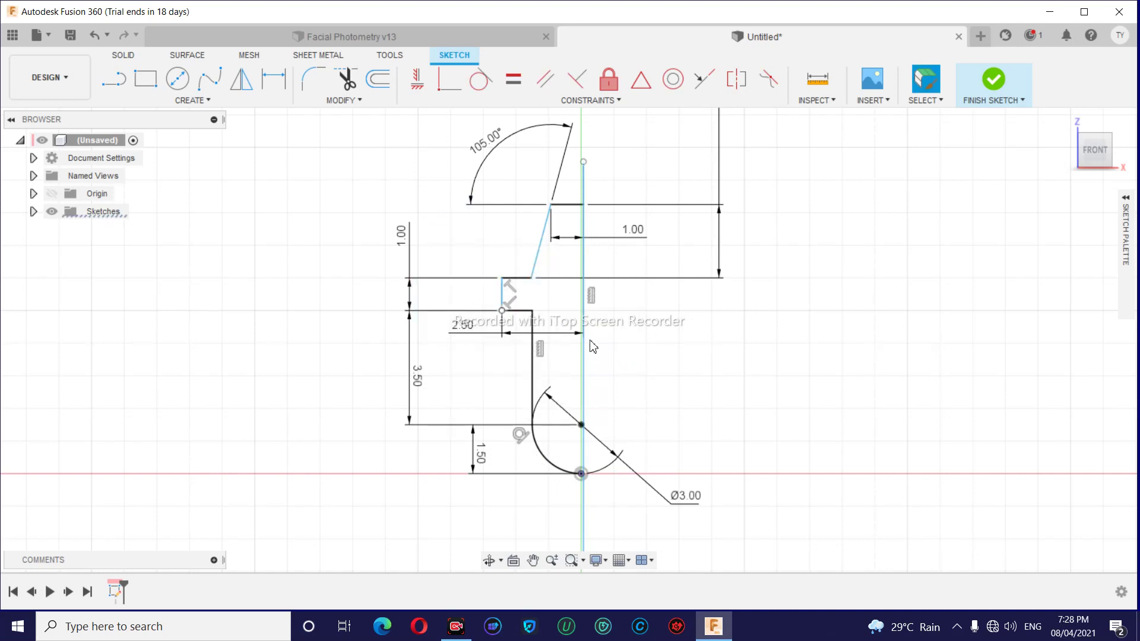
Delete the perpendicular constraint at the step corner for good.
right_click(510, 287)
click(501, 298)
right_click(515, 306)
click(463, 280)
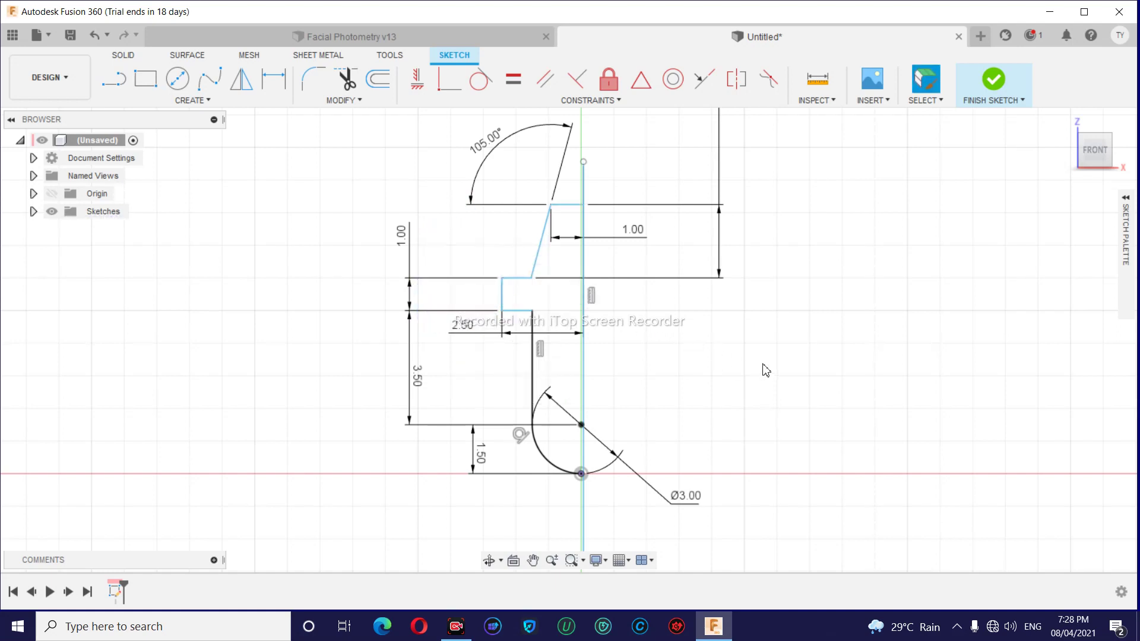
Test the 3.50 vertical dimension at 5 mm, then revert to 3.50.
double_click(422, 380)
text(5)
key(Return)
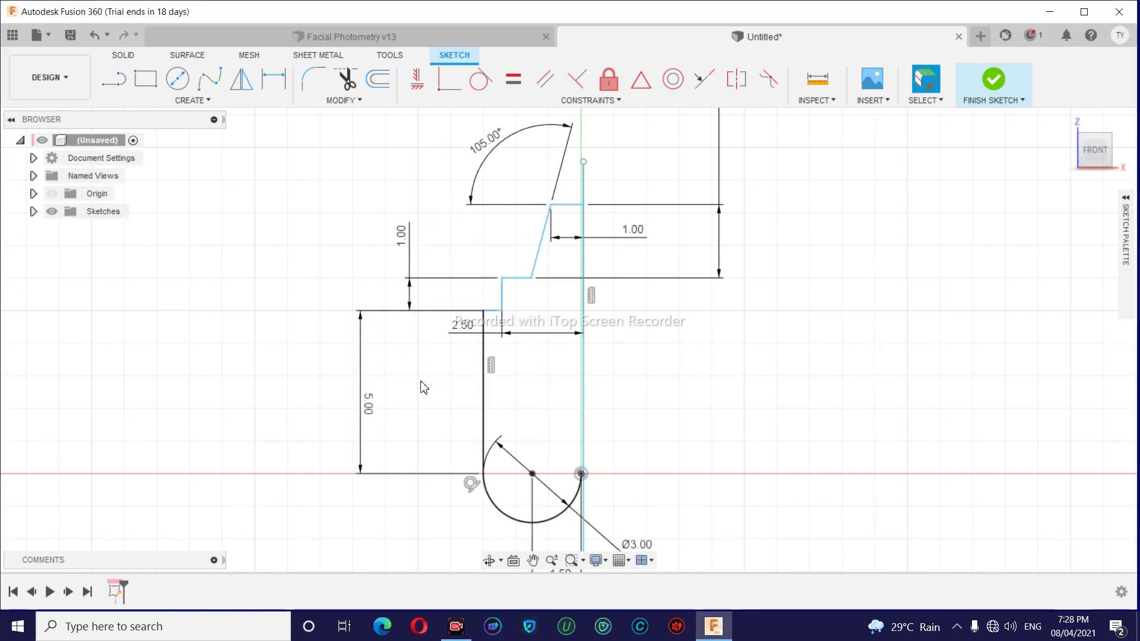
key(ctrl+z)
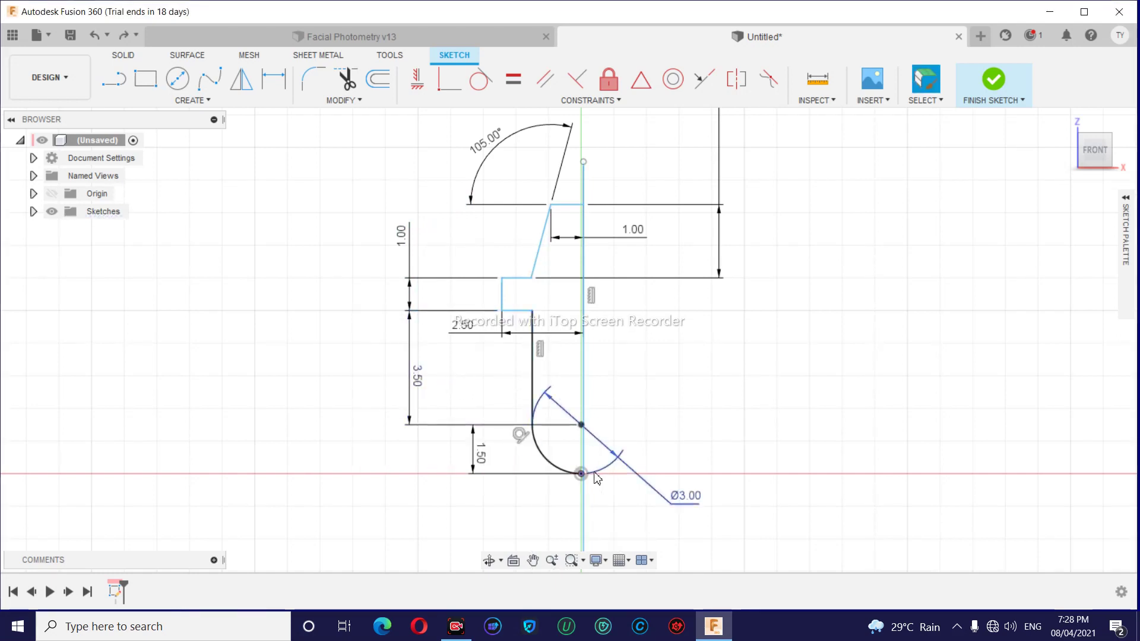
Fix the arc's centre sketch point in place.
click(582, 425)
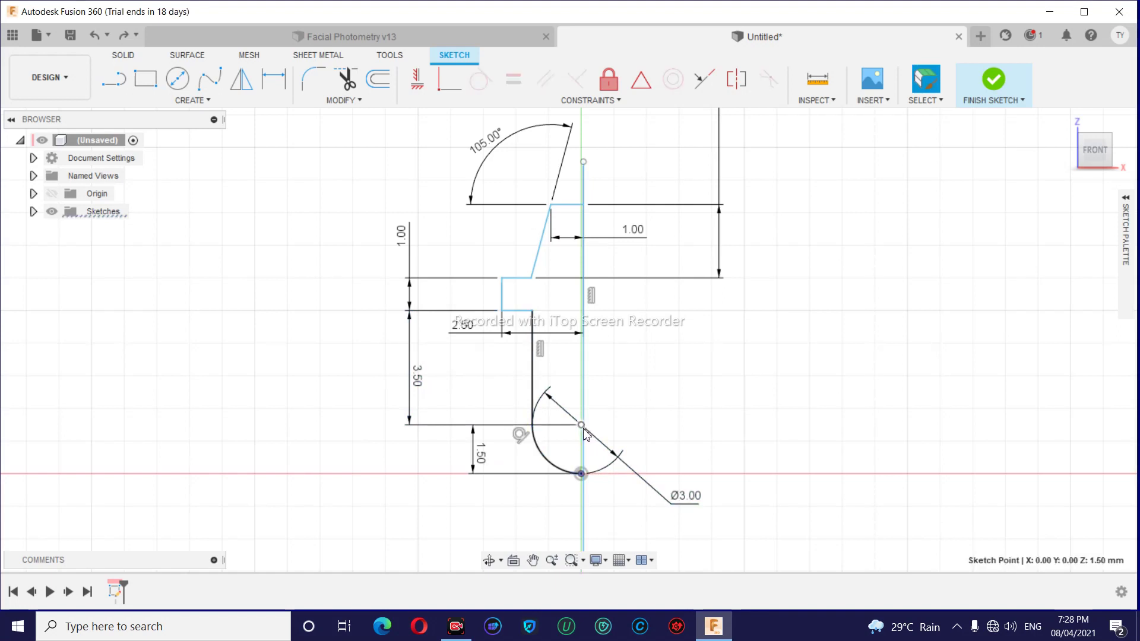
right_click(581, 425)
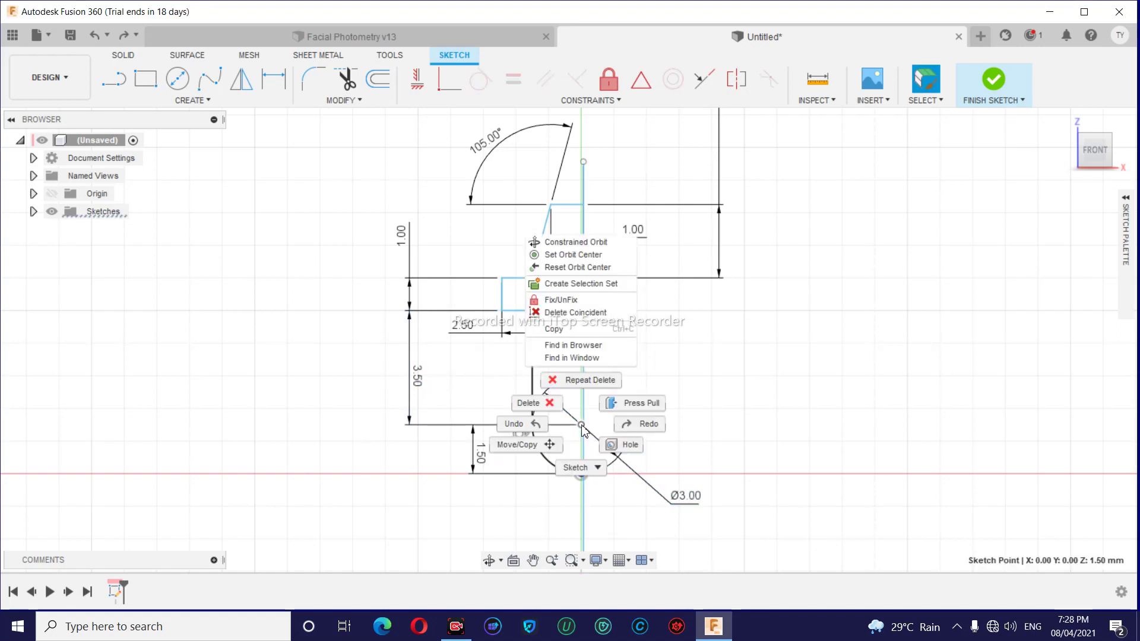
click(564, 301)
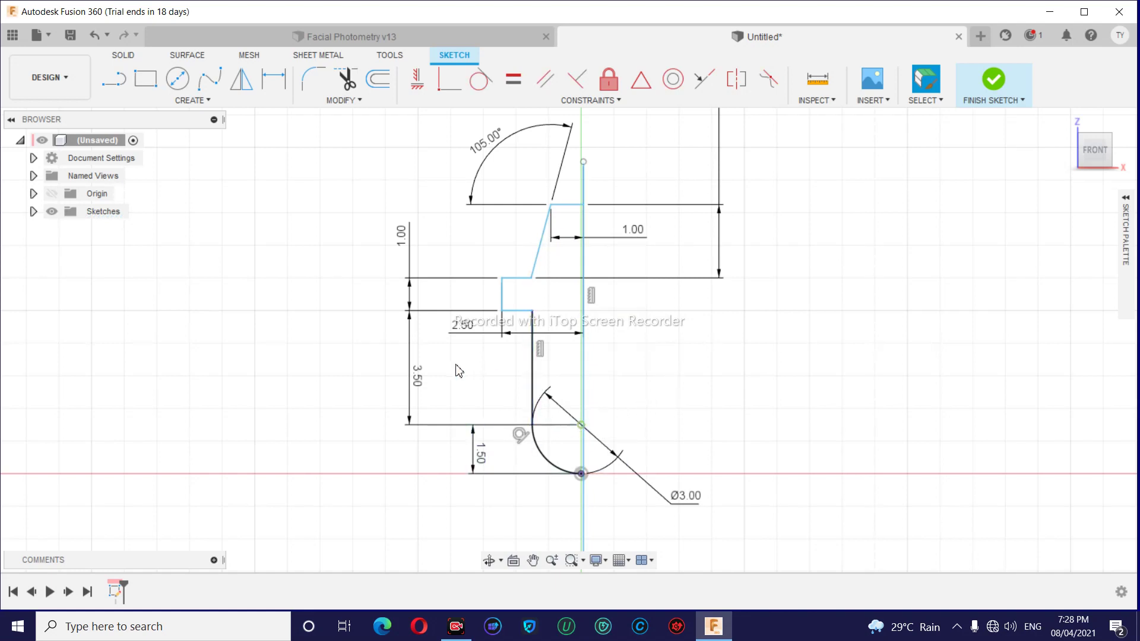
double_click(420, 380)
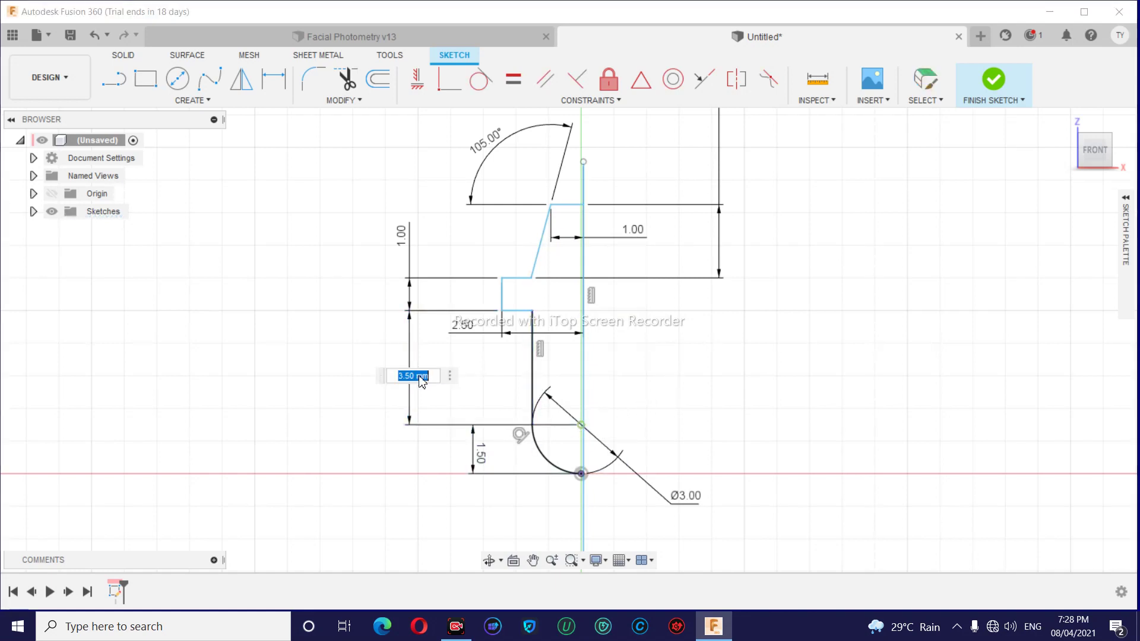
Set the left vertical height dimension to 5.00 mm.
text(5)
key(Return)
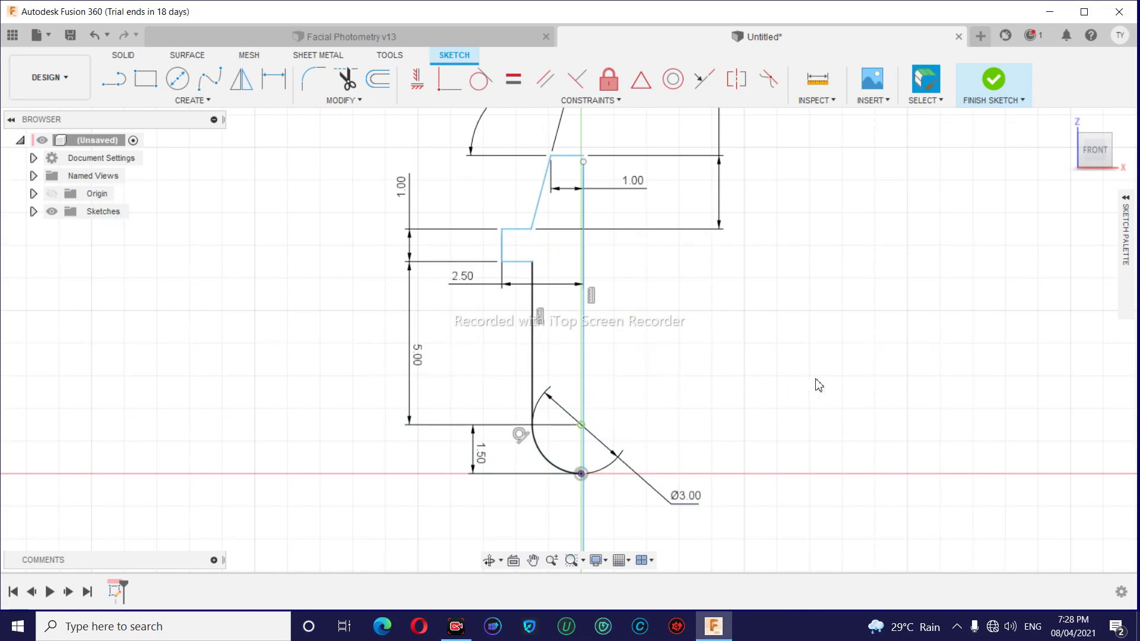
scroll(810, 376, down, 1)
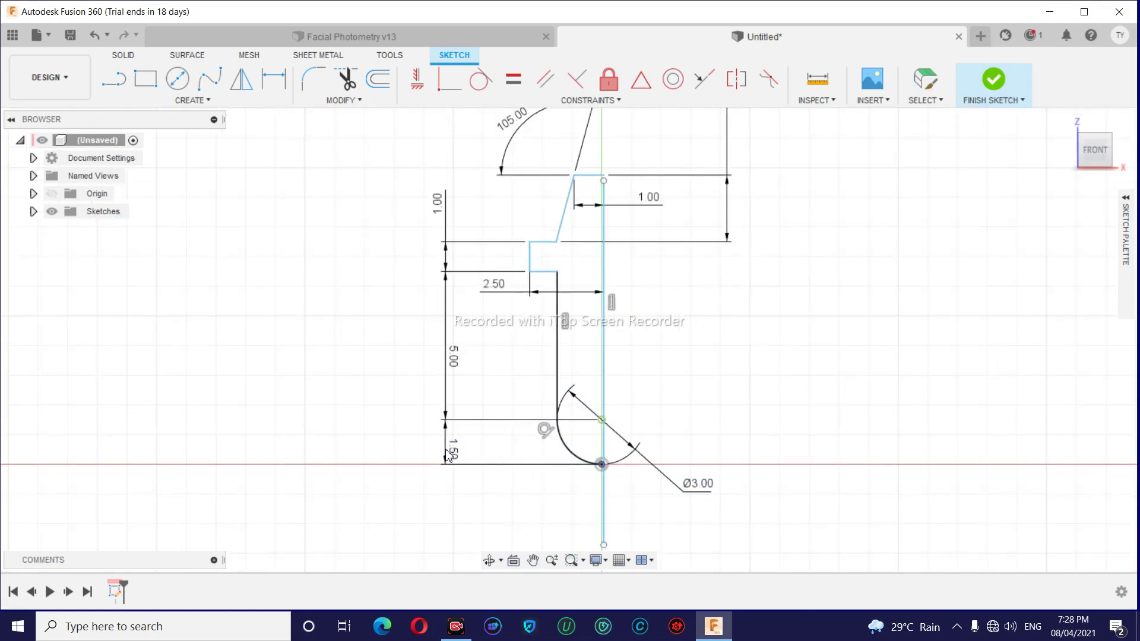
key(Escape)
Replace the left 1.00 dimension with a 1.00 mm spacing between the short horizontal lines.
click(438, 195)
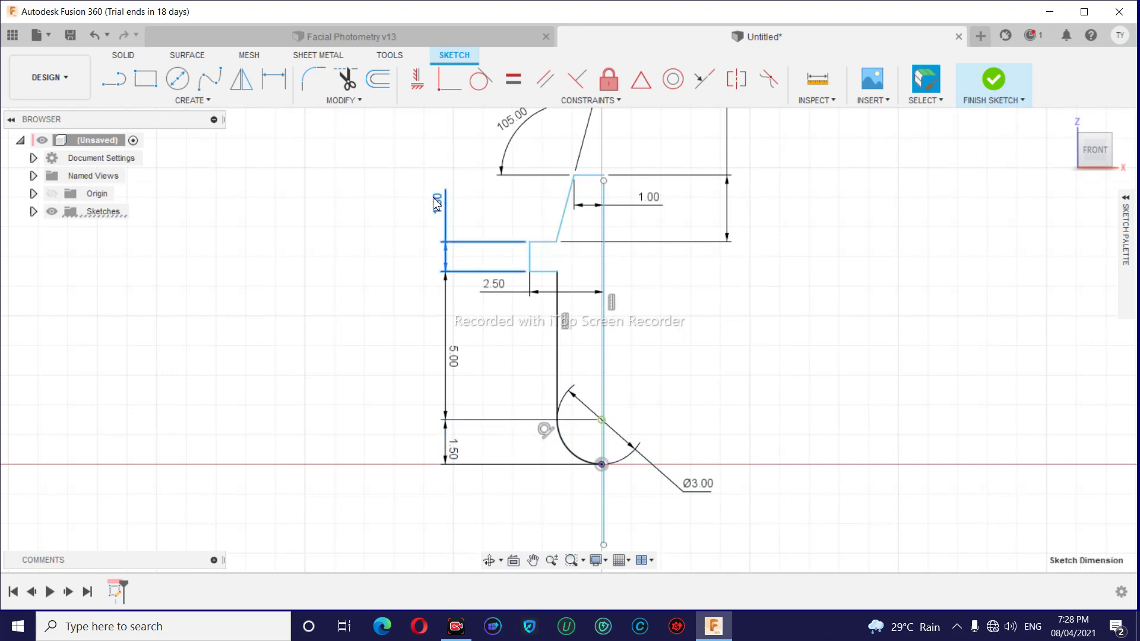
key(Delete)
key(d)
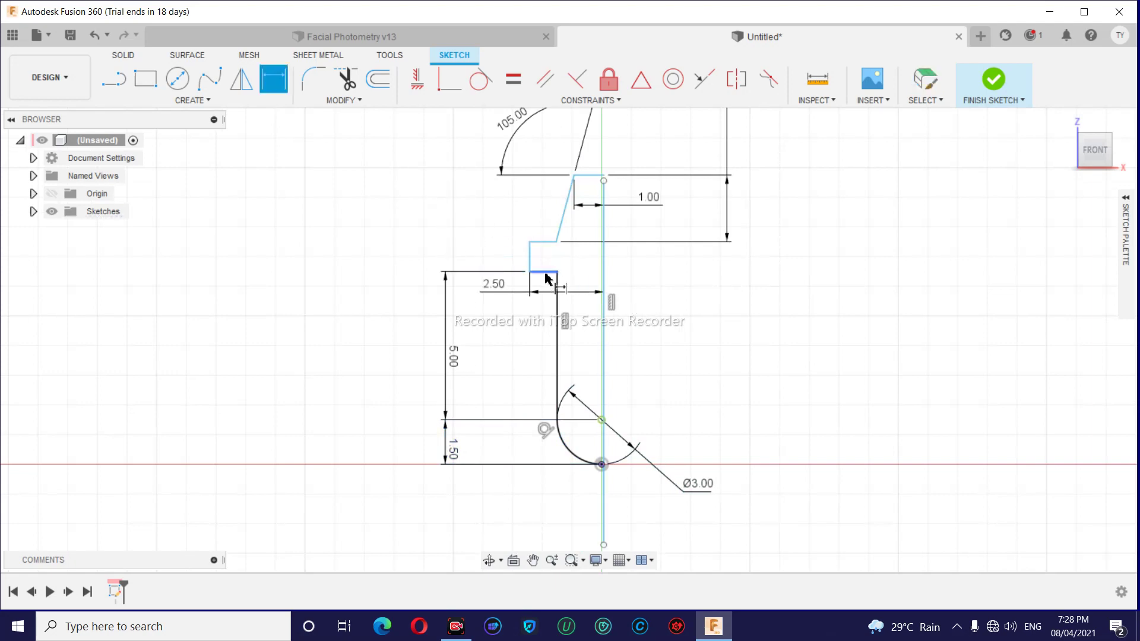
click(542, 273)
click(540, 242)
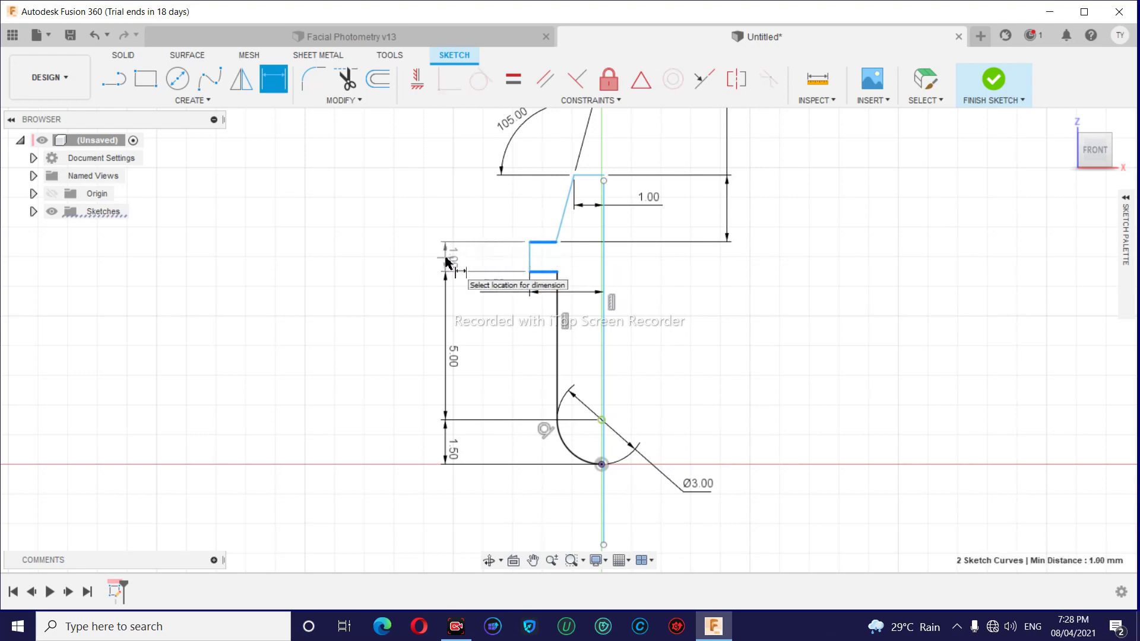
click(446, 261)
key(Return)
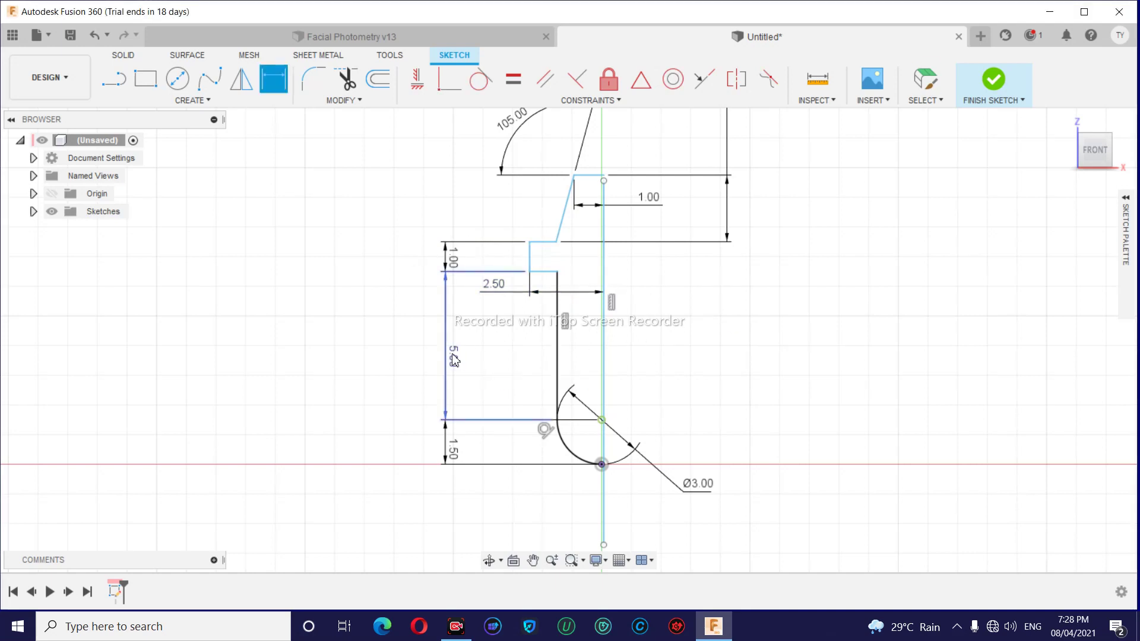
key(Escape)
Nudge the 5.00 dimension slightly to tidy its position.
drag(452, 356, 447, 354)
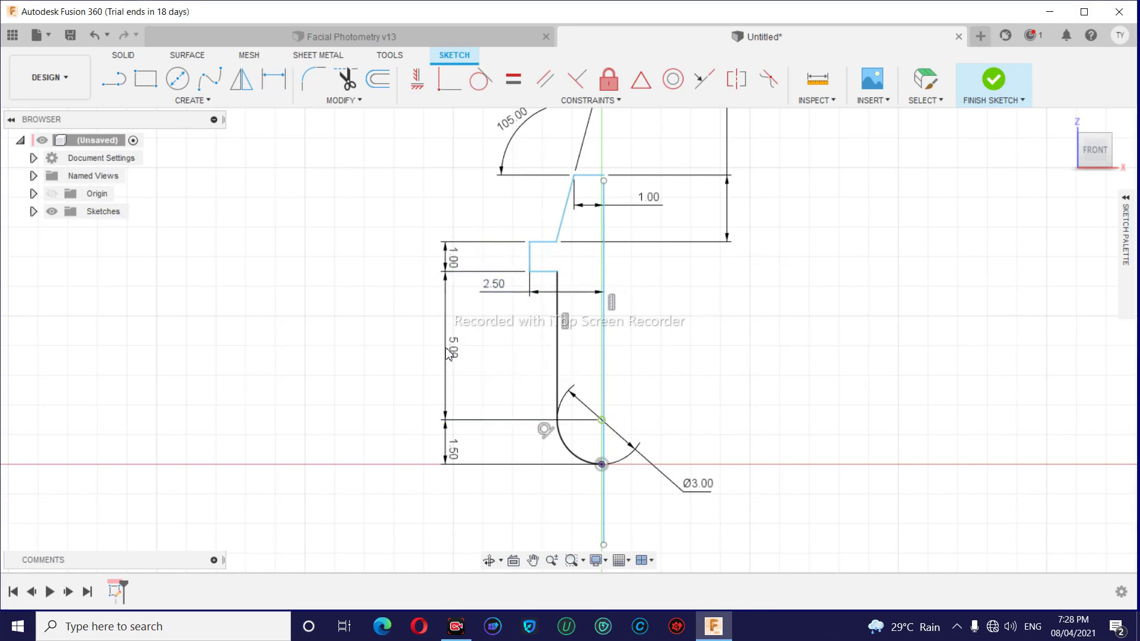
drag(447, 353, 447, 354)
key(d)
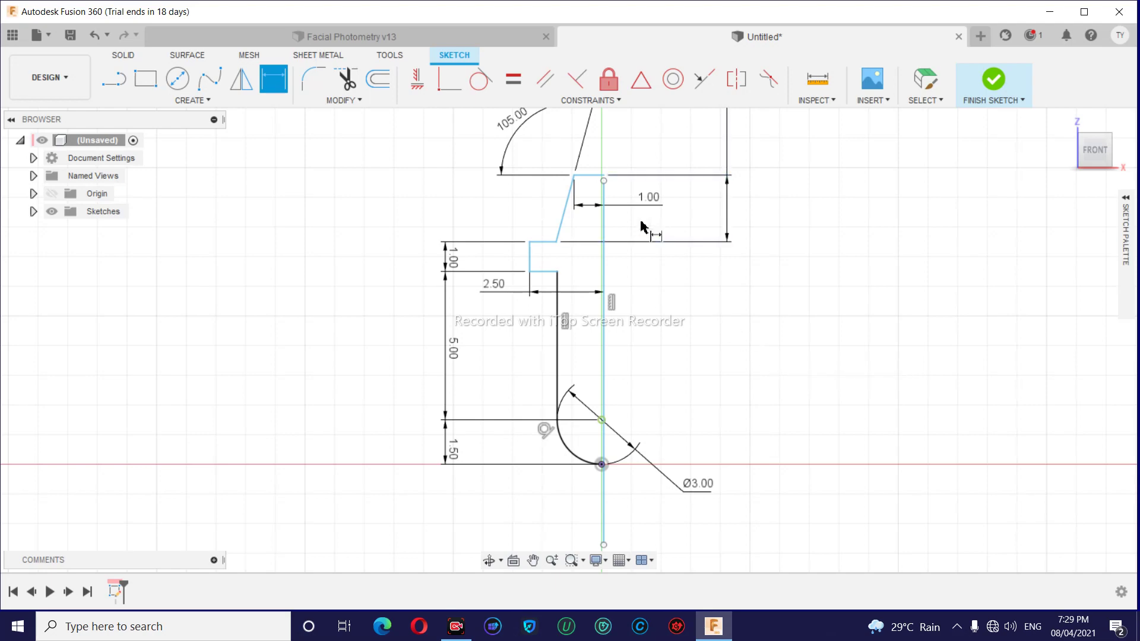
Move the 1.00 and 2.50 dimensions above the top line of the profile.
mouse_move(649, 197)
mouse_down()
mouse_move(583, 270)
mouse_move(590, 276)
mouse_up()
key(Escape)
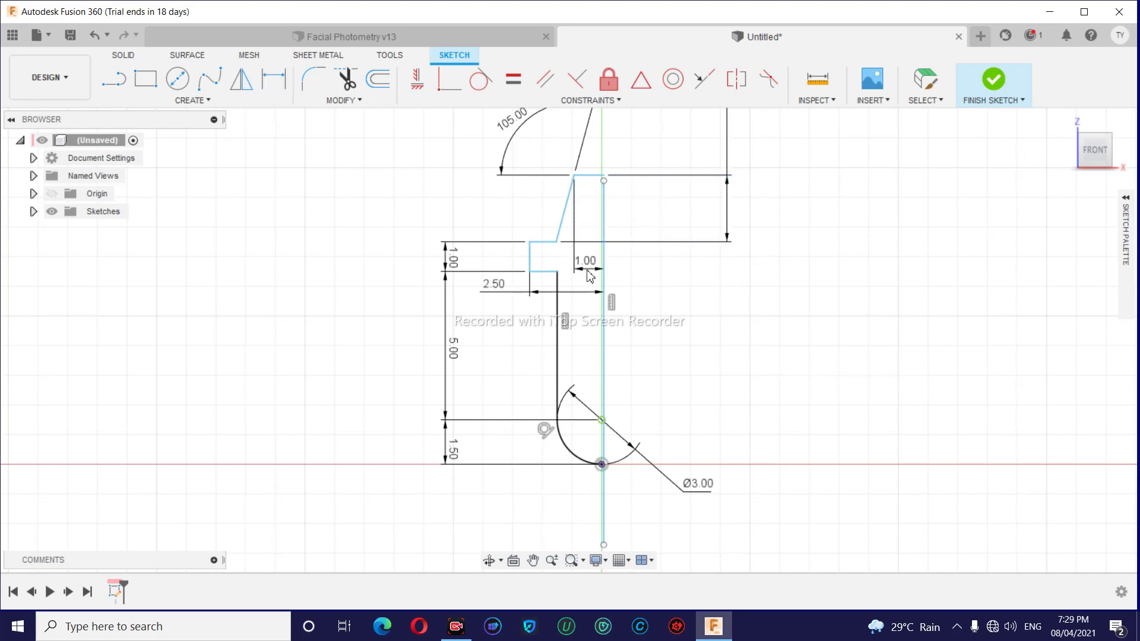
drag(590, 276, 592, 153)
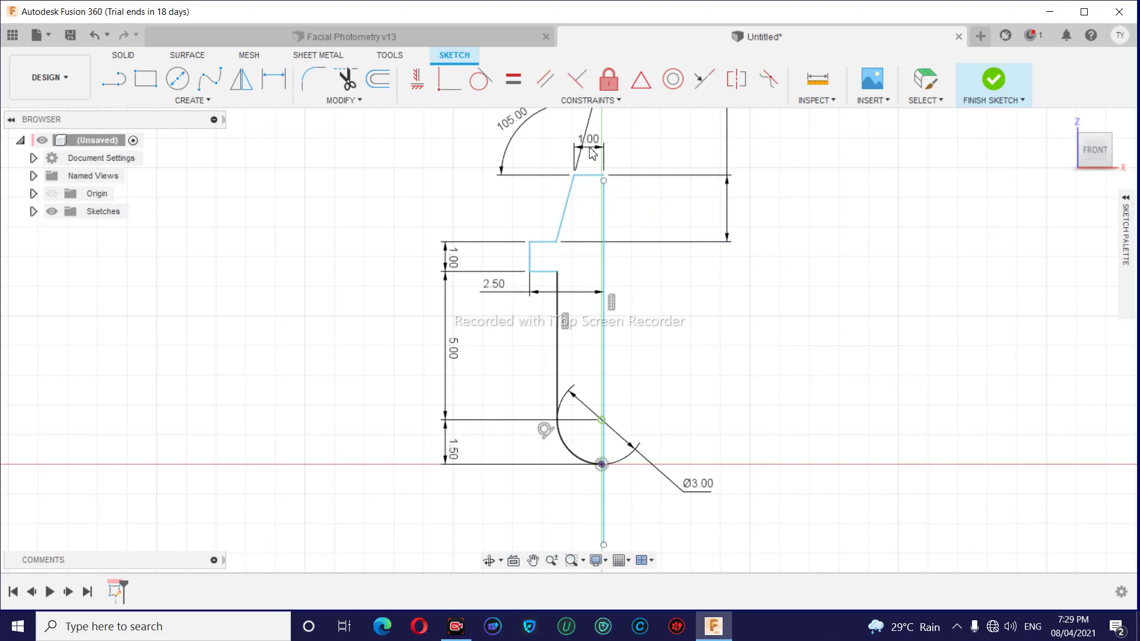
key(d)
mouse_move(496, 285)
mouse_down()
mouse_move(580, 208)
mouse_move(584, 140)
mouse_move(573, 132)
mouse_up()
key(Escape)
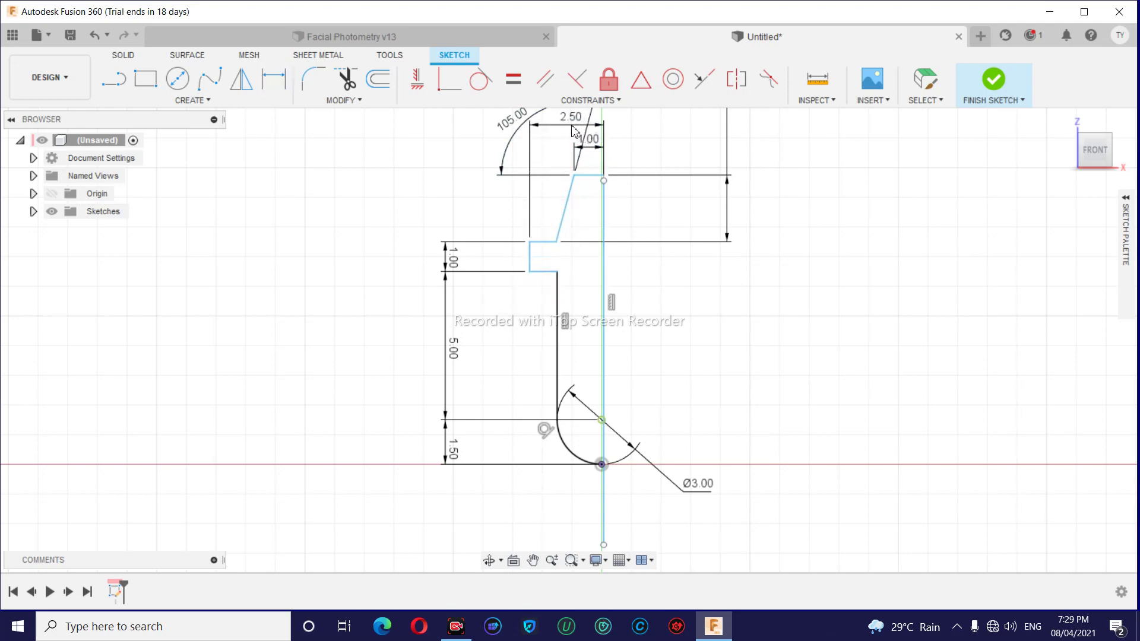
Reposition the 105° angle dimension to the lower right.
key(d)
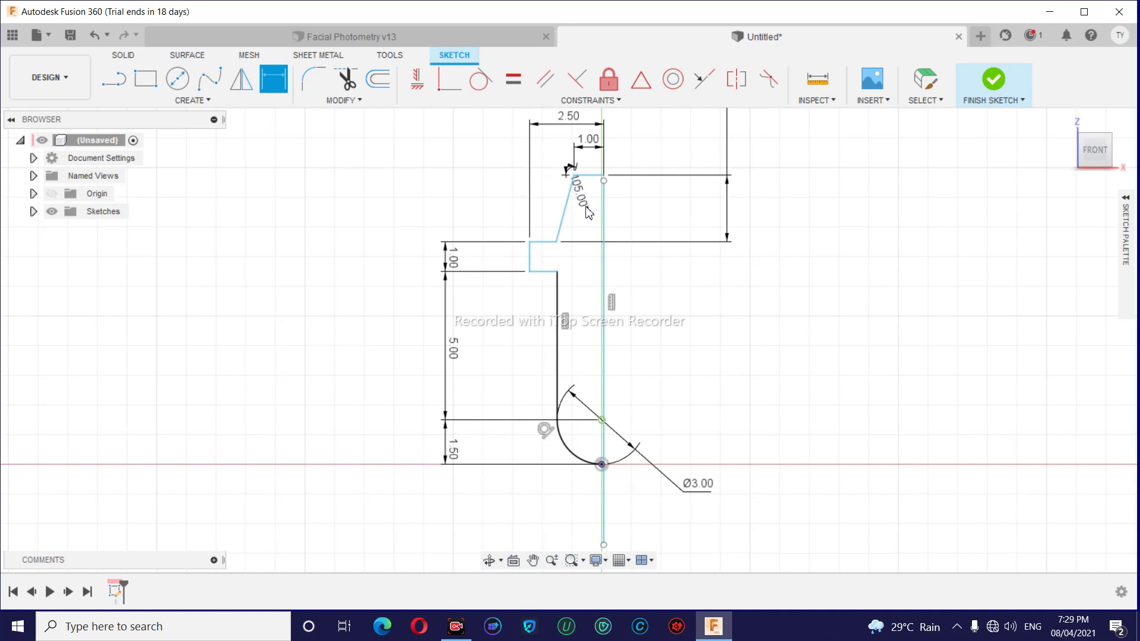
click(609, 229)
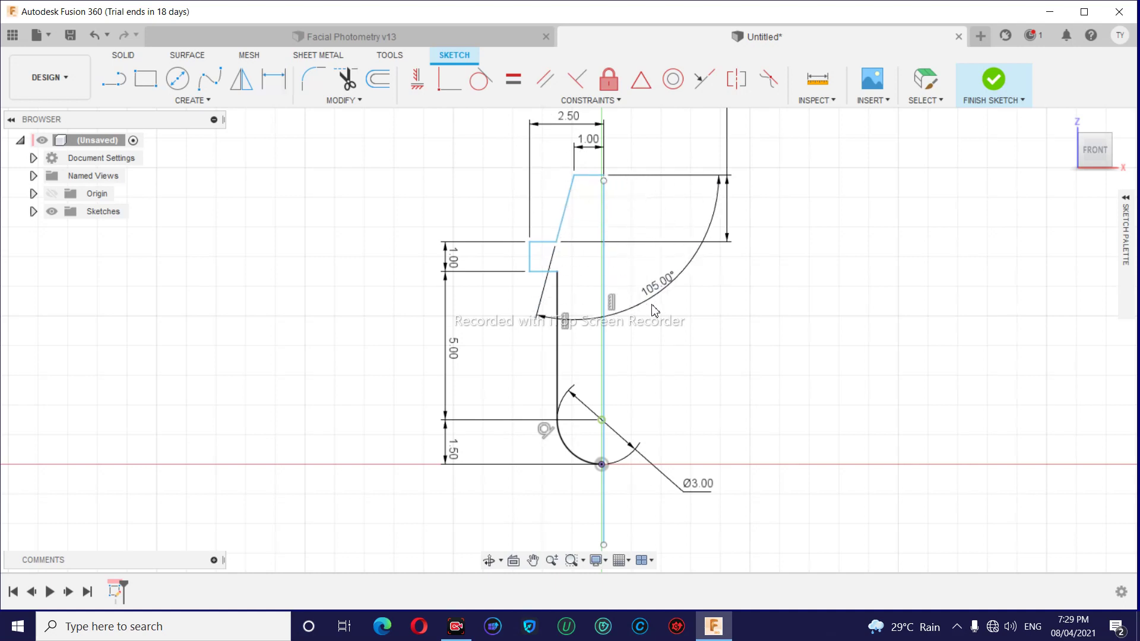
click(672, 322)
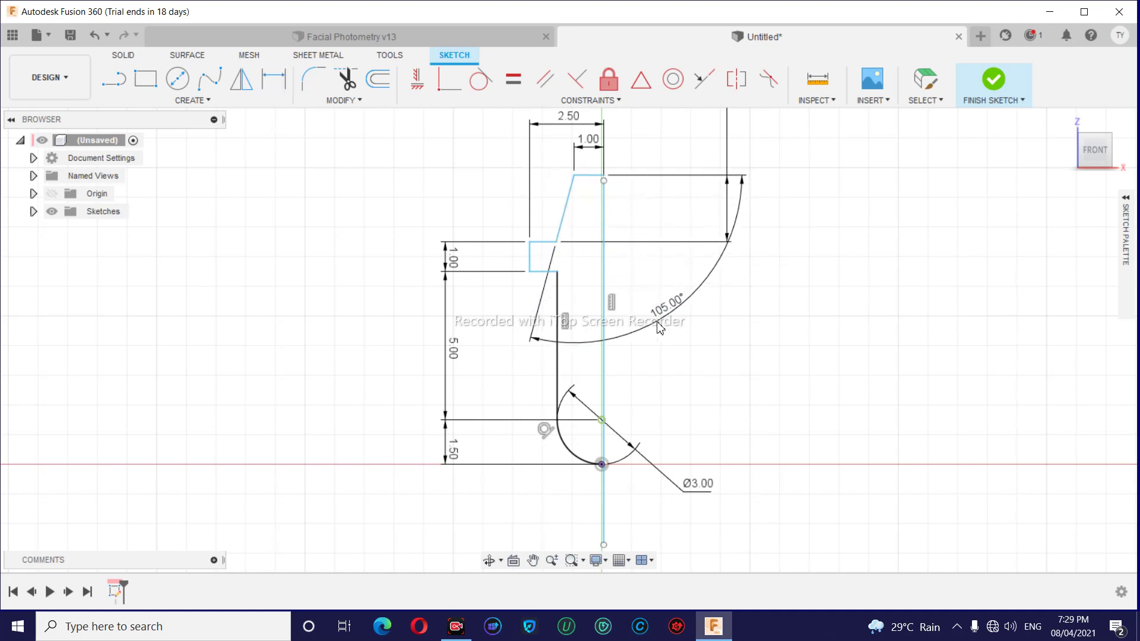
Add a 2.25 mm vertical height dimension for the top step.
scroll(827, 303, down, 3)
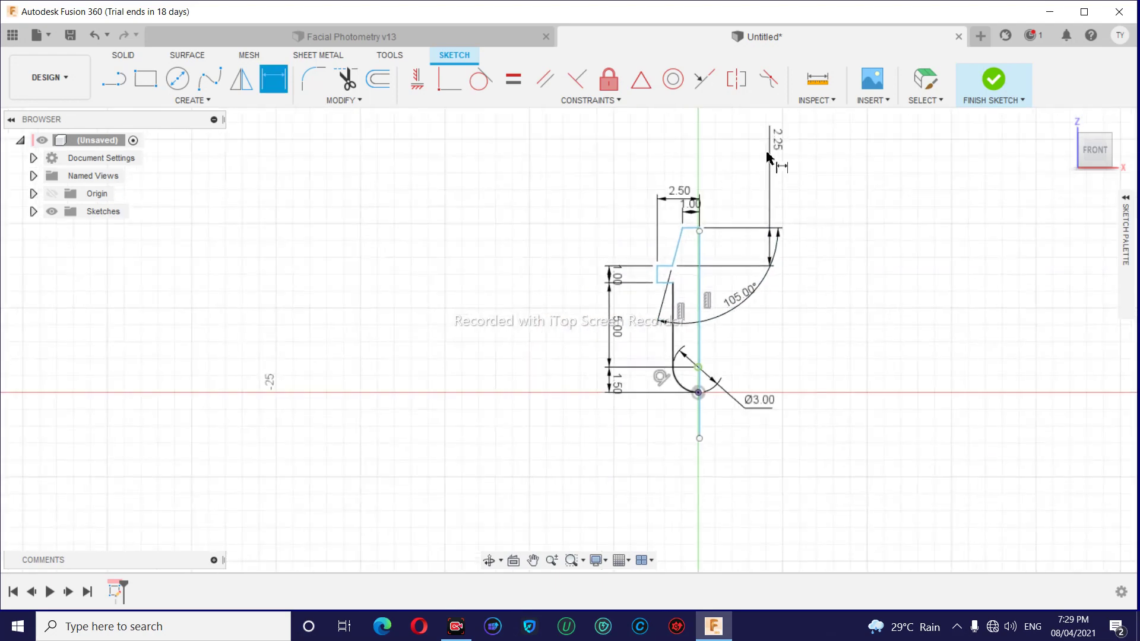
click(609, 248)
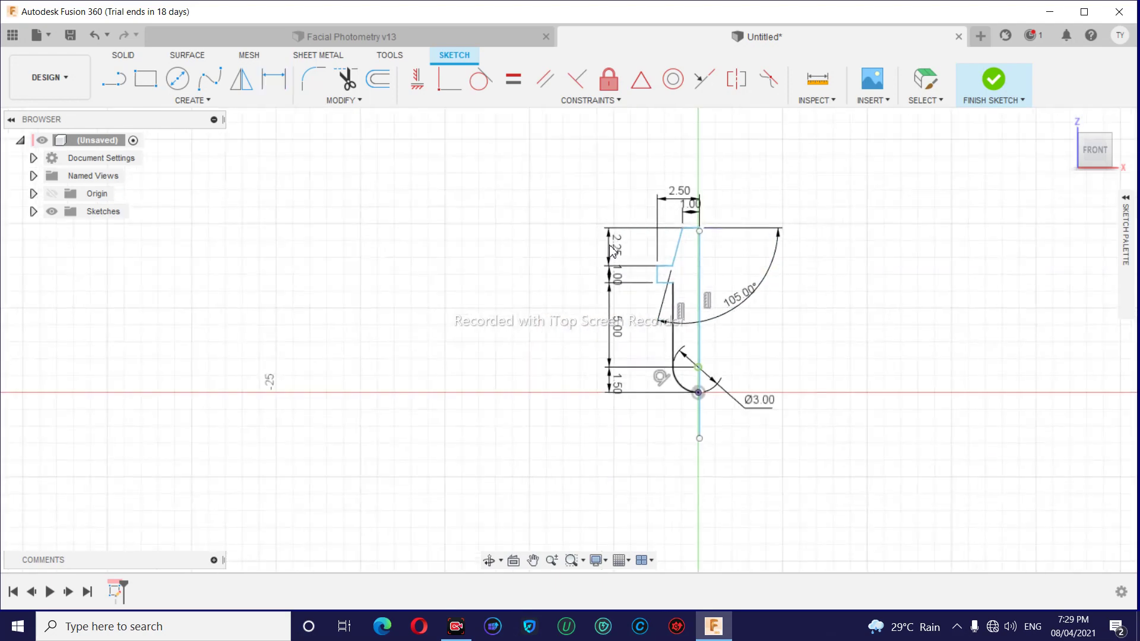
click(614, 250)
scroll(843, 345, up, 3)
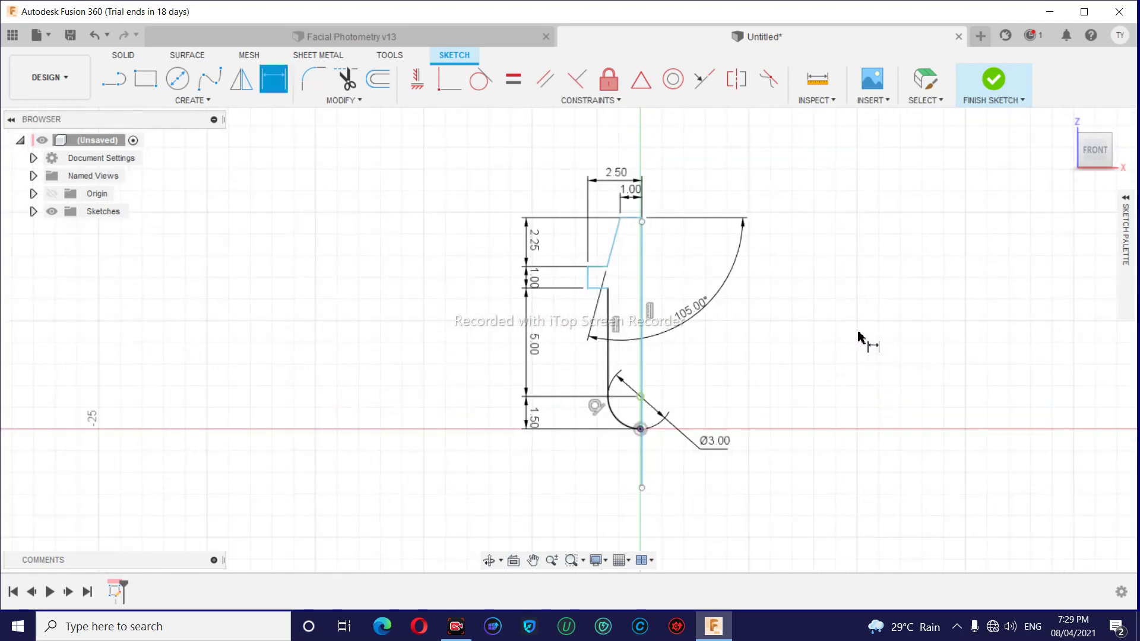
scroll(833, 309, down, 2)
scroll(812, 364, down, 2)
scroll(822, 369, up, 3)
scroll(823, 364, up, 1)
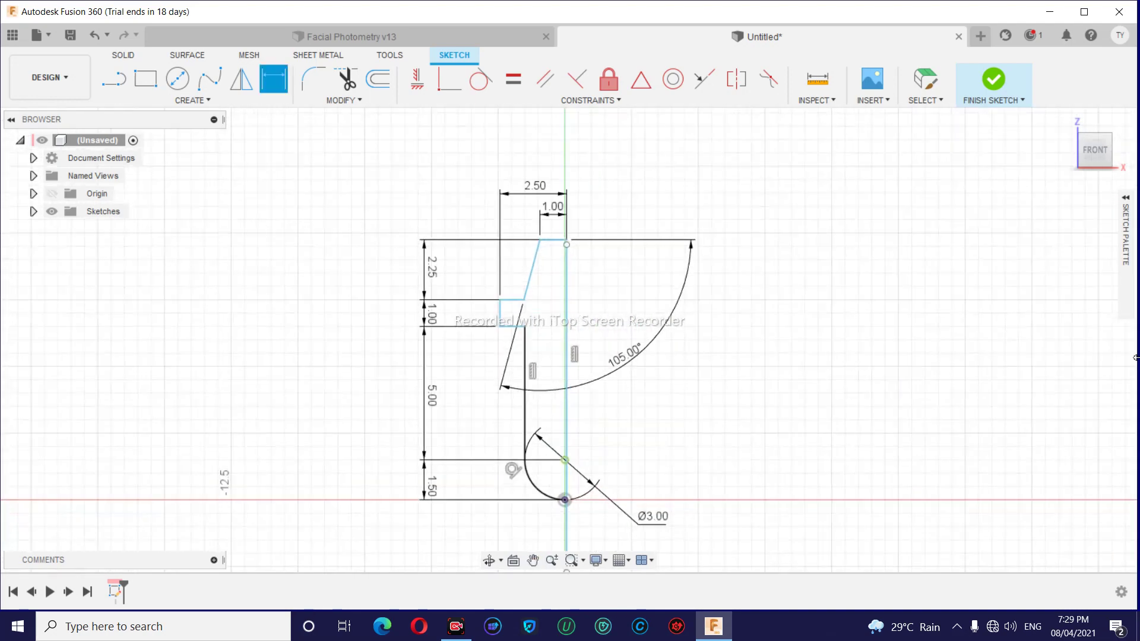